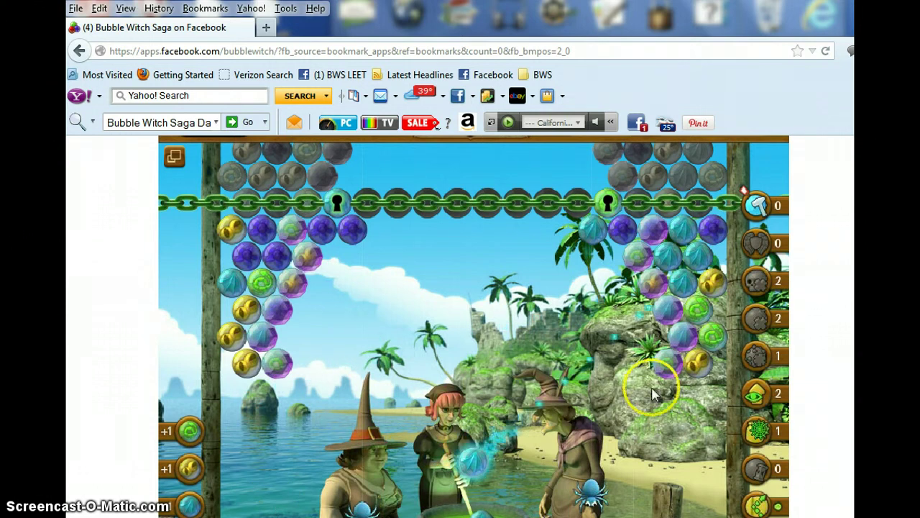
# Use a sneak-peek booster to reveal the grey stone bubbles and chain above.
pyautogui.click(755, 397)
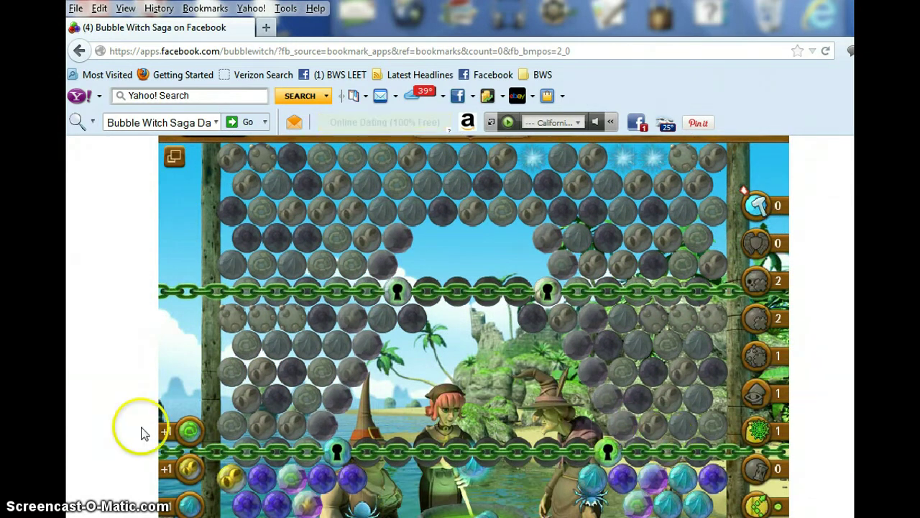
# Launch Paint and paste the captured game screenshot onto the blank canvas.
pyautogui.press('super')
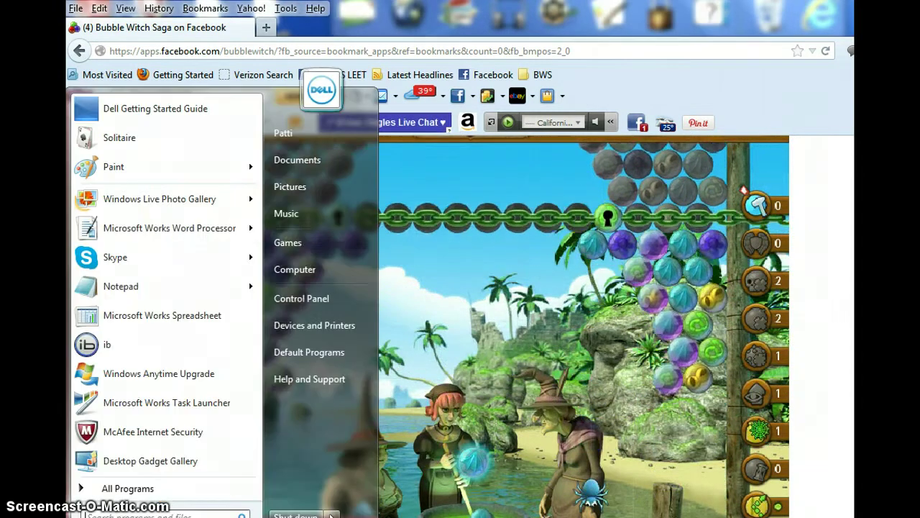
pyautogui.click(93, 165)
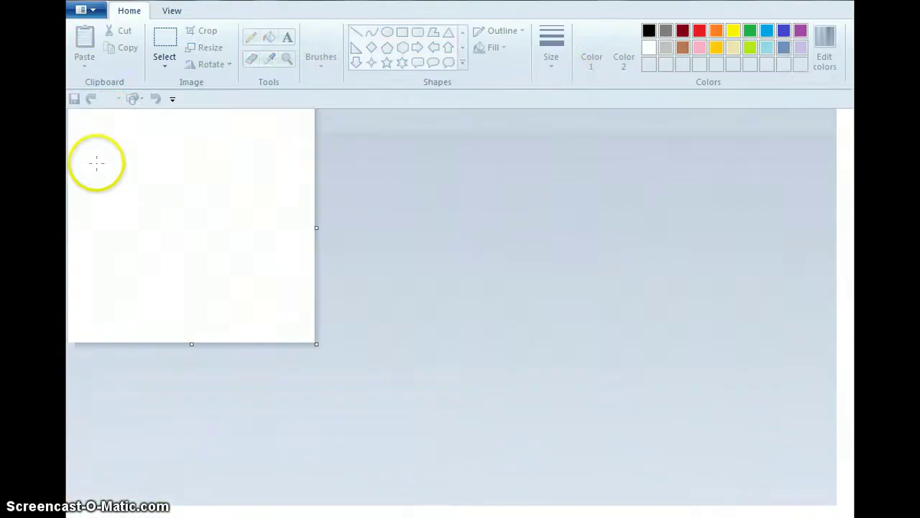
pyautogui.click(95, 42)
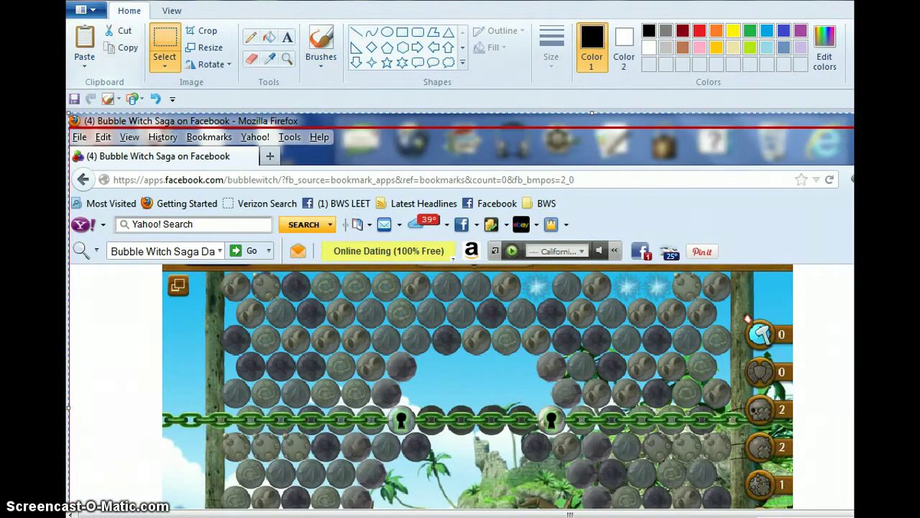
# Name the file 'EI 6-9 top' and set the save type to JPEG.
pyautogui.click(75, 99)
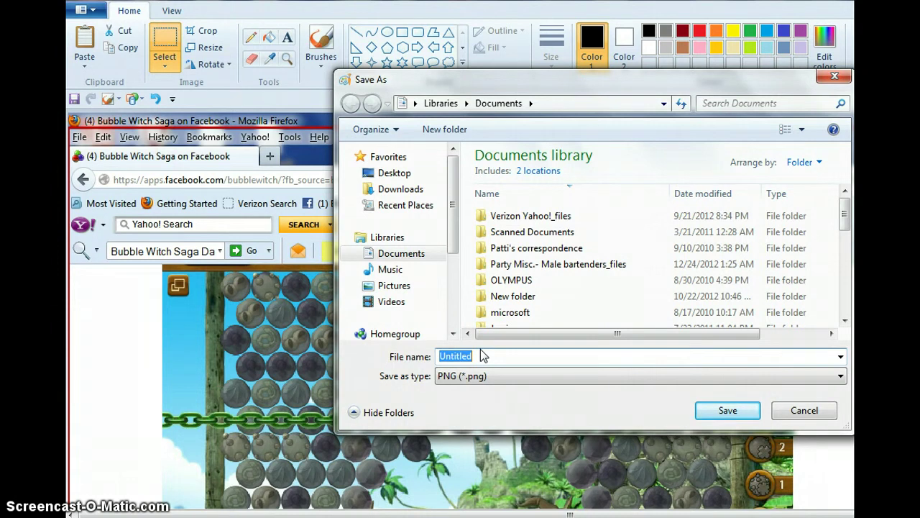
pyautogui.write('EI ')
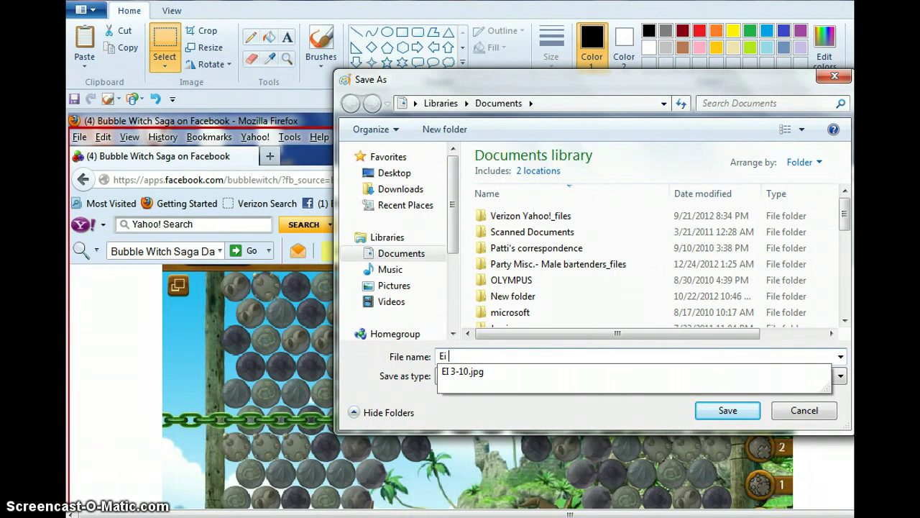
pyautogui.write('6-9 top')
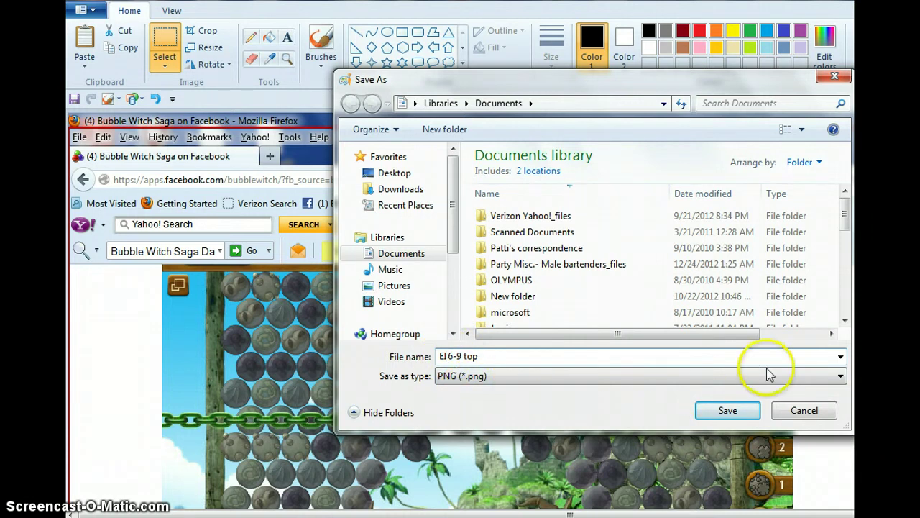
pyautogui.click(840, 376)
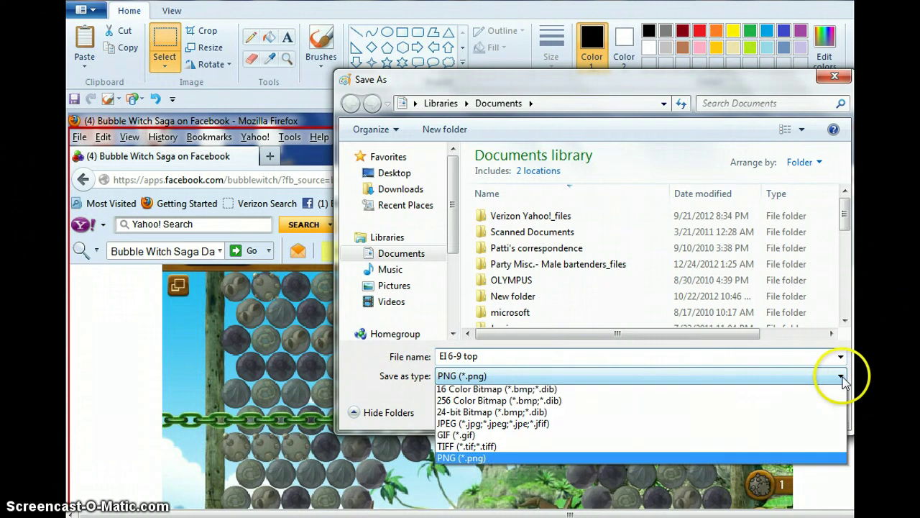
pyautogui.click(594, 437)
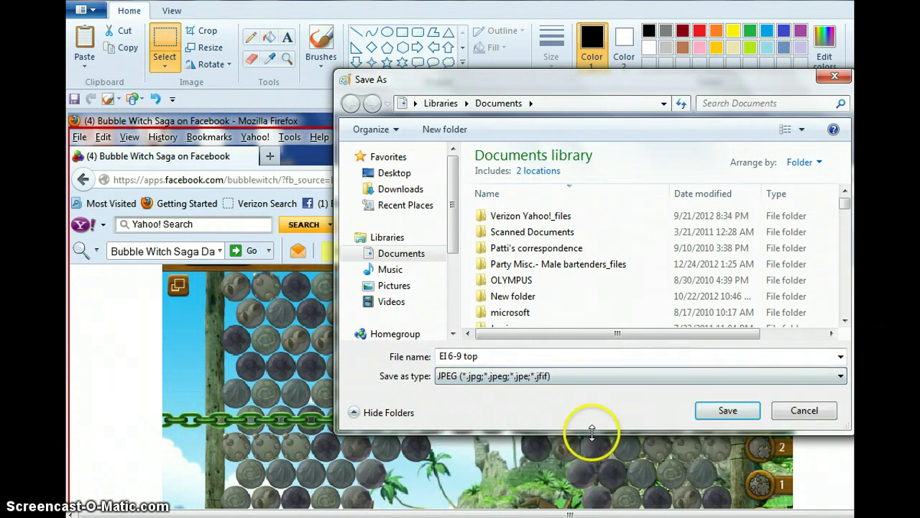
# Save the picture as the JPEG 'EI 6-9 top' and look over the canvas.
pyautogui.click(719, 410)
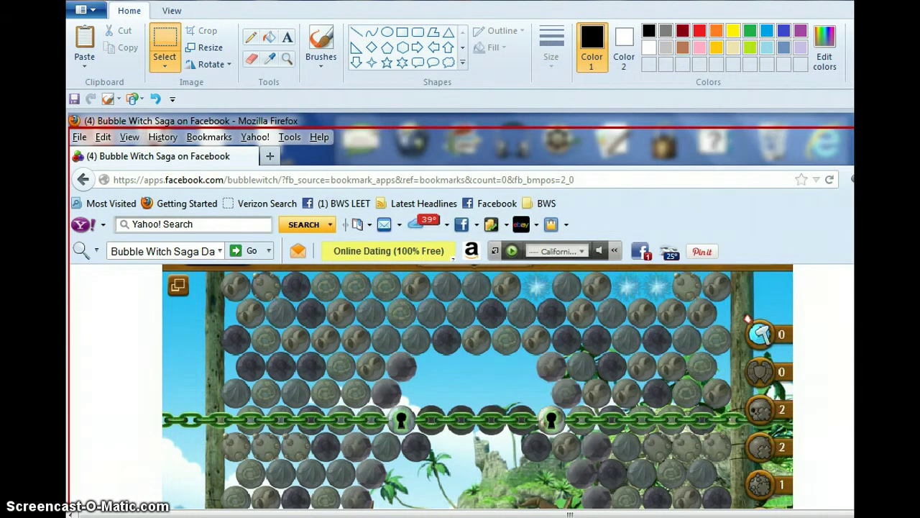
pyautogui.scroll(-5, 460, 309)
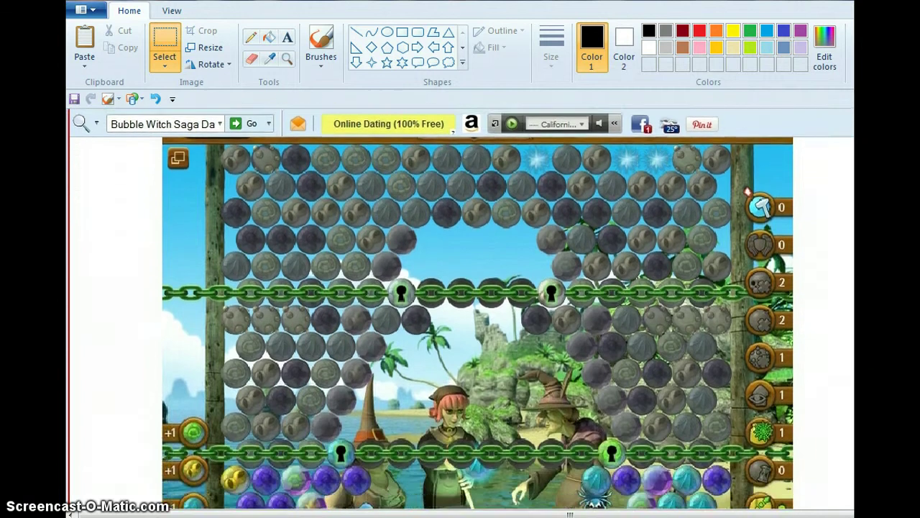
pyautogui.scroll(2, 461, 309)
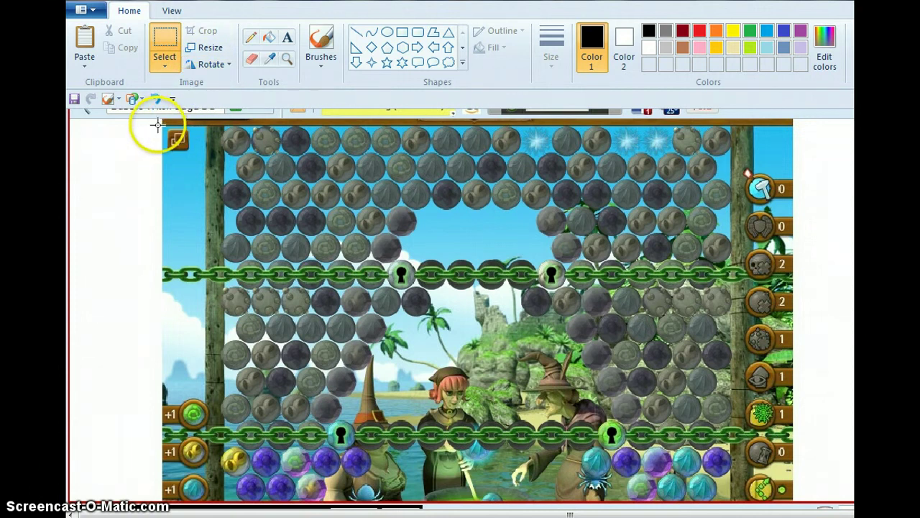
# Select the game board with a rectangle starting at its top-left corner, redrawing it once.
pyautogui.moveTo(161, 123)
pyautogui.mouseDown()
pyautogui.moveTo(717, 259)
pyautogui.moveTo(766, 279)
pyautogui.moveTo(799, 279)
pyautogui.moveTo(799, 362)
pyautogui.moveTo(838, 505)
pyautogui.mouseUp()
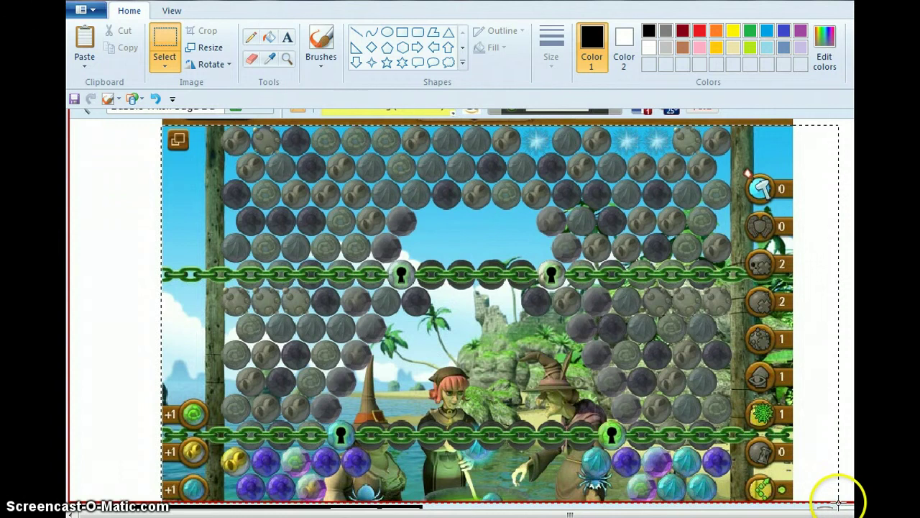
pyautogui.moveTo(837, 501); pyautogui.dragTo(837, 501)
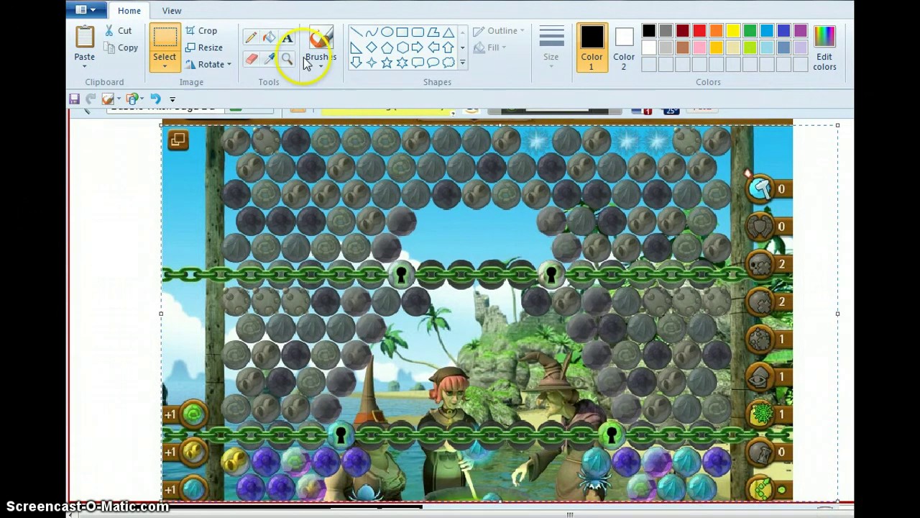
pyautogui.click(171, 45)
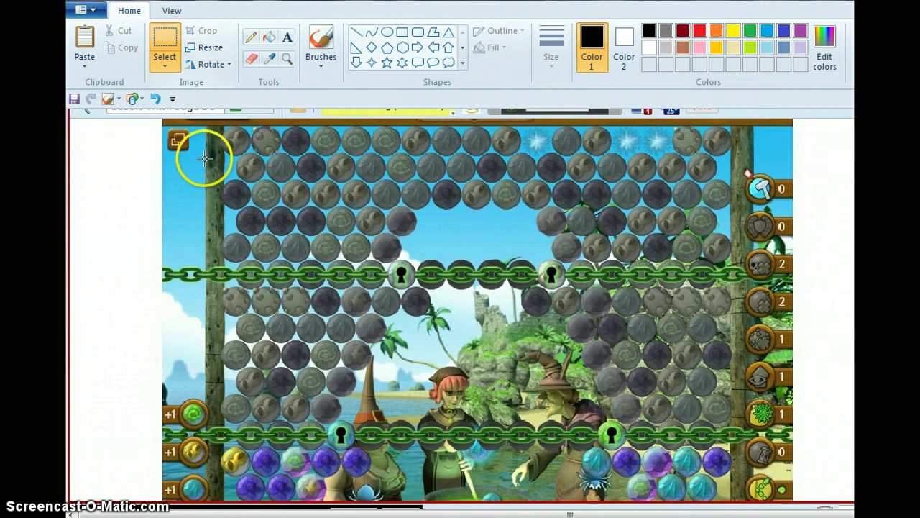
pyautogui.moveTo(159, 124); pyautogui.dragTo(791, 493)
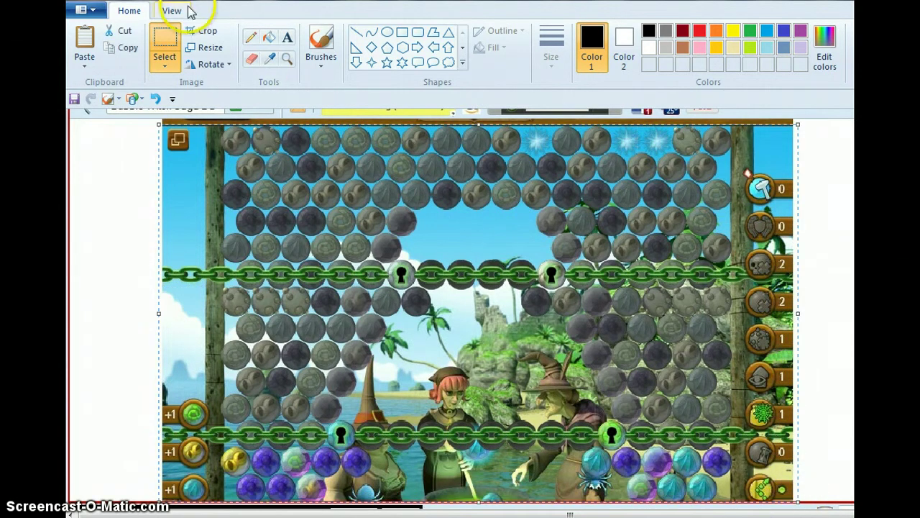
# Crop the picture to the selected board and draw a pink line joining the two keyholes.
pyautogui.click(205, 33)
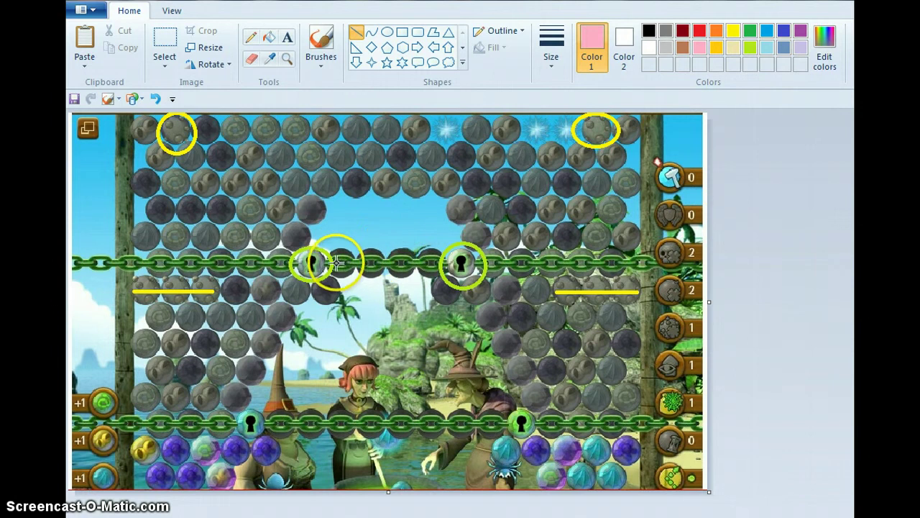
pyautogui.moveTo(334, 265); pyautogui.dragTo(442, 263)
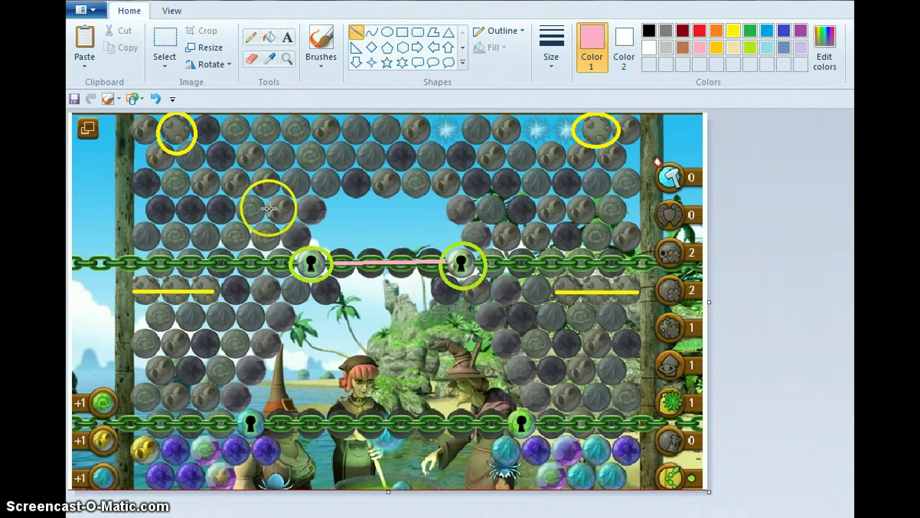
# Resize the image by pixels to 500 × 295, keeping the aspect ratio.
pyautogui.click(206, 52)
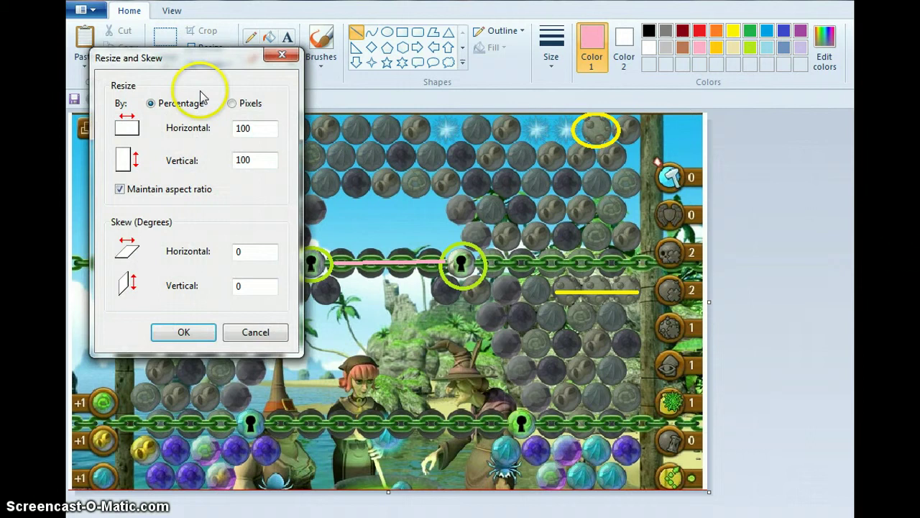
pyautogui.click(232, 103)
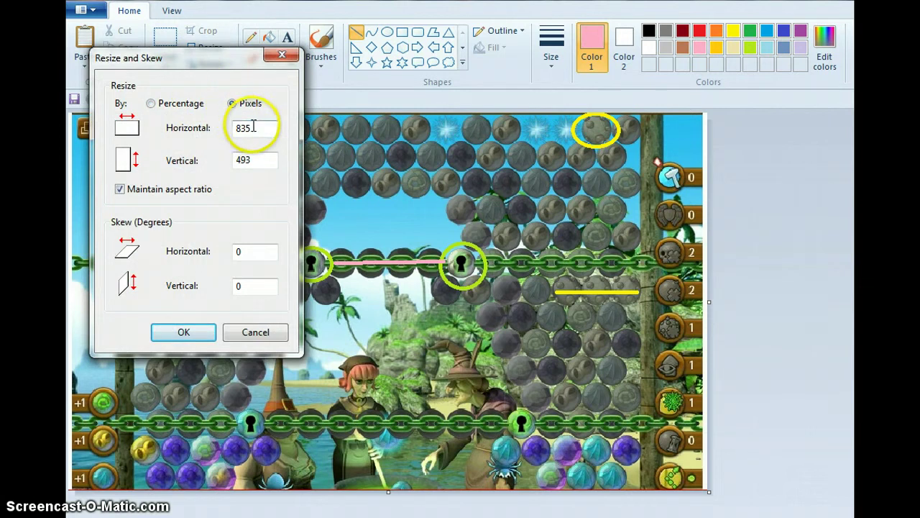
pyautogui.moveTo(253, 127); pyautogui.dragTo(224, 128)
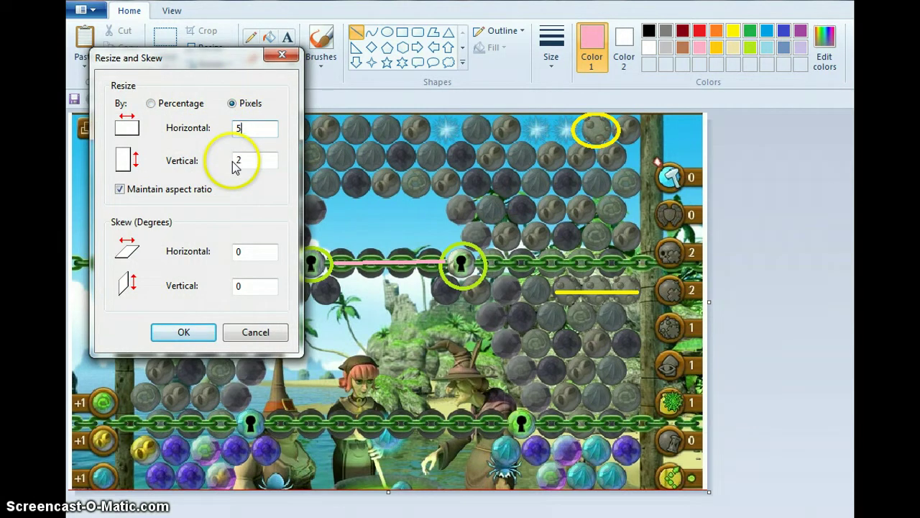
pyautogui.click(173, 331)
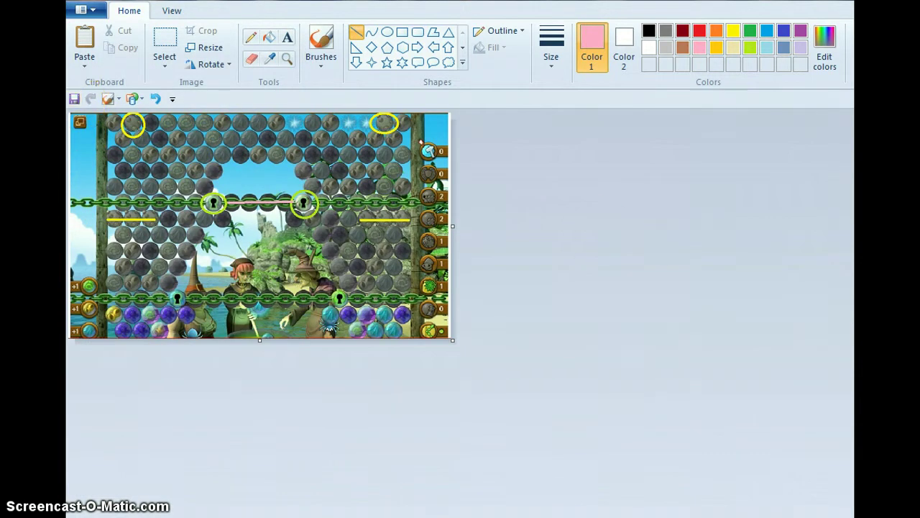
# Open a new Paint window and paste the lower game-board screenshot into it.
pyautogui.hotkey('alt', 'Tab')
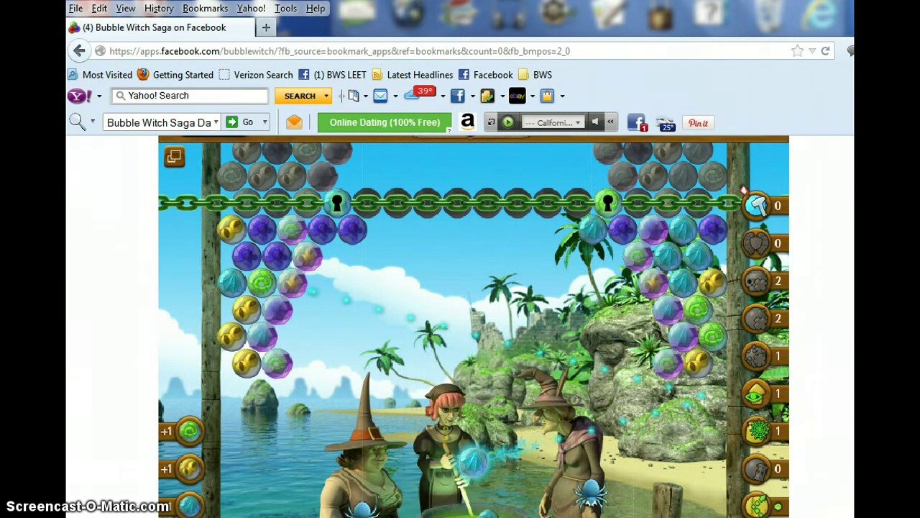
pyautogui.press('super')
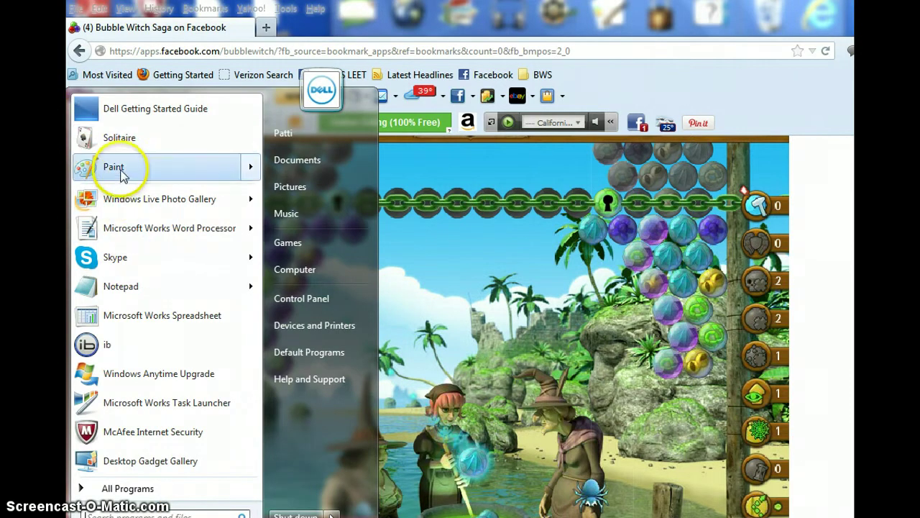
pyautogui.click(115, 167)
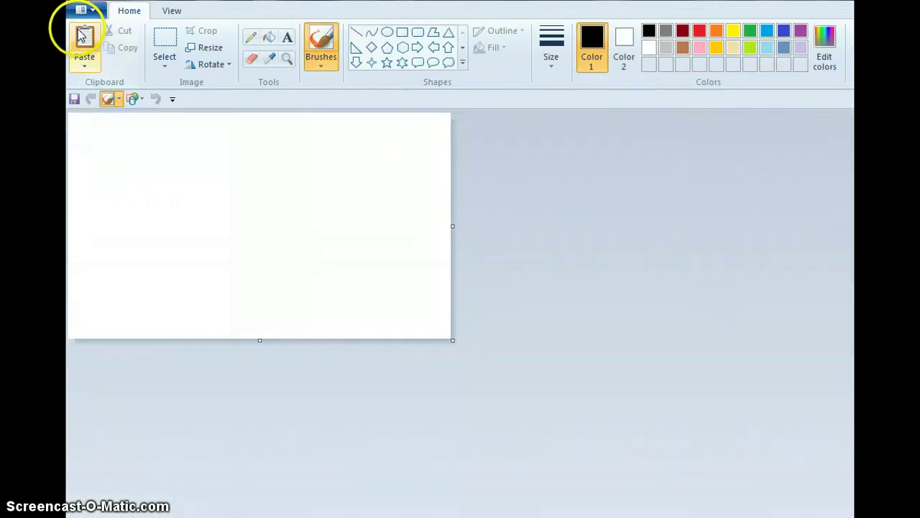
pyautogui.click(83, 37)
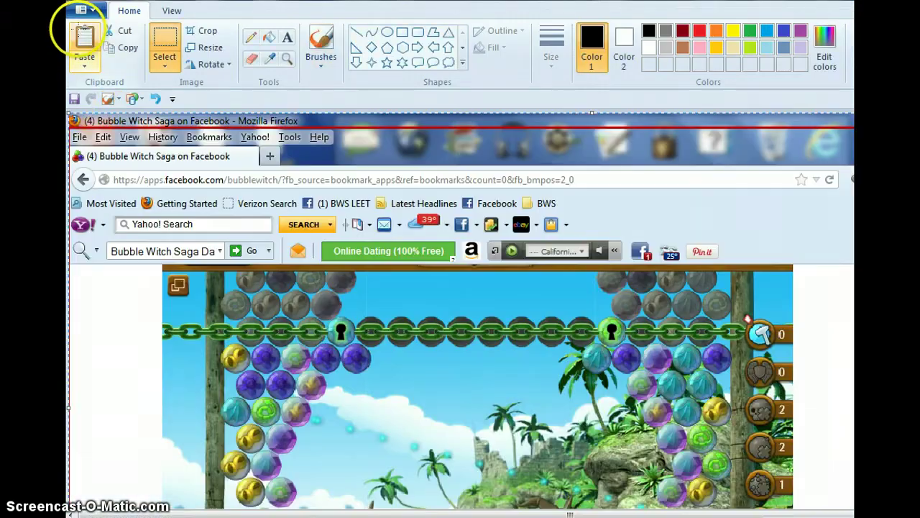
# Save the screenshot as the JPEG 'EI 6-9 botttom'.
pyautogui.click(74, 99)
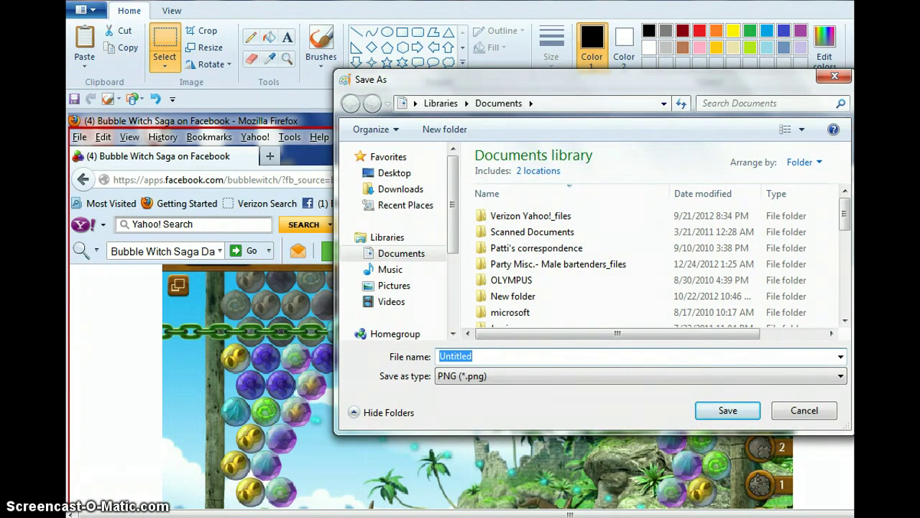
pyautogui.write('E')
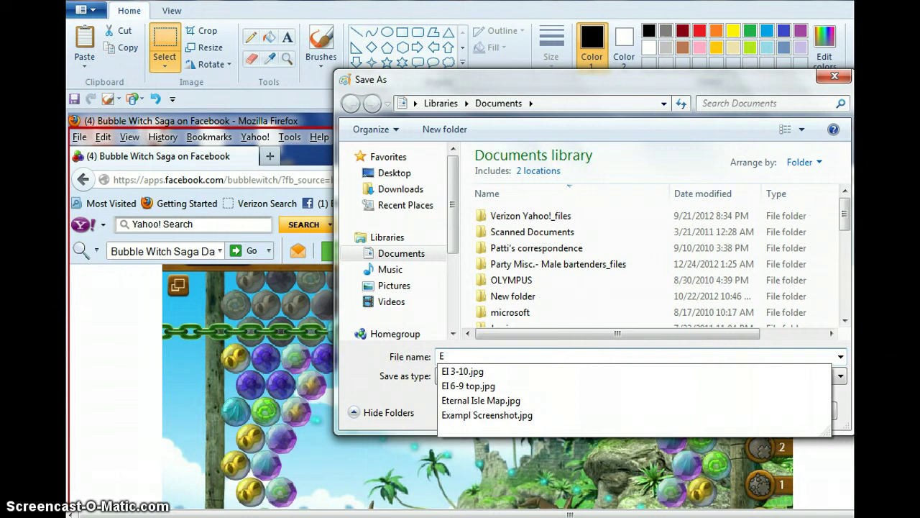
pyautogui.write('l 6')
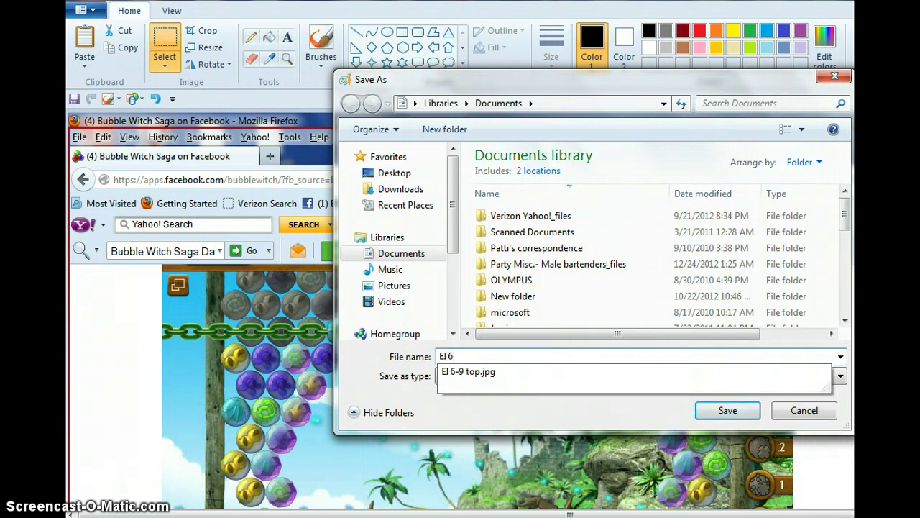
pyautogui.write('-9 botttom')
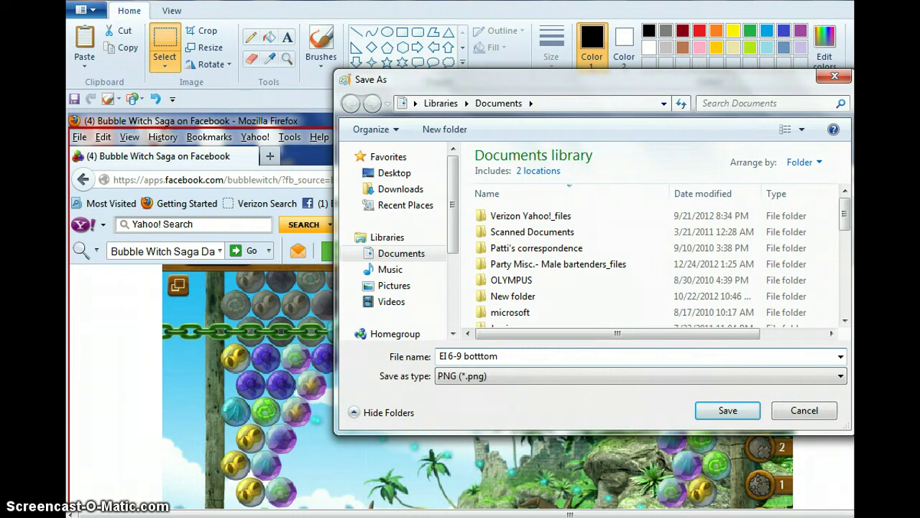
pyautogui.click(840, 375)
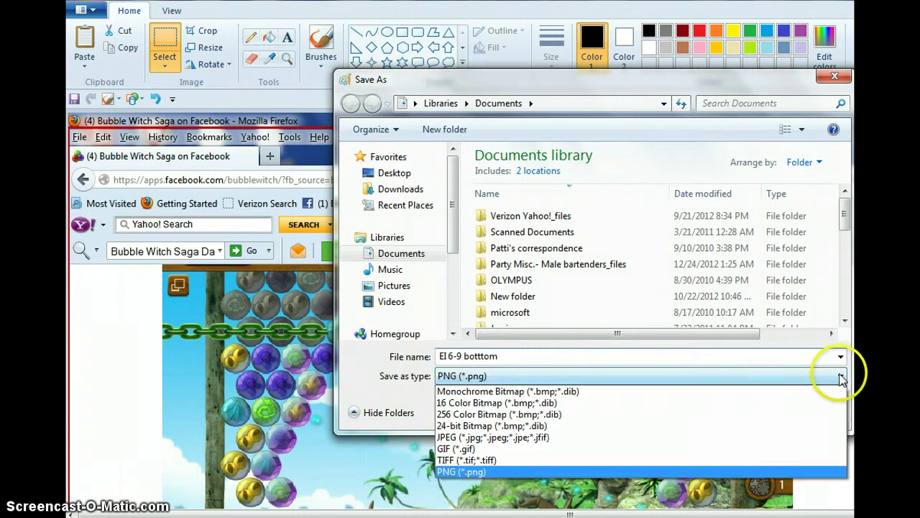
pyautogui.click(657, 437)
pyautogui.click(727, 410)
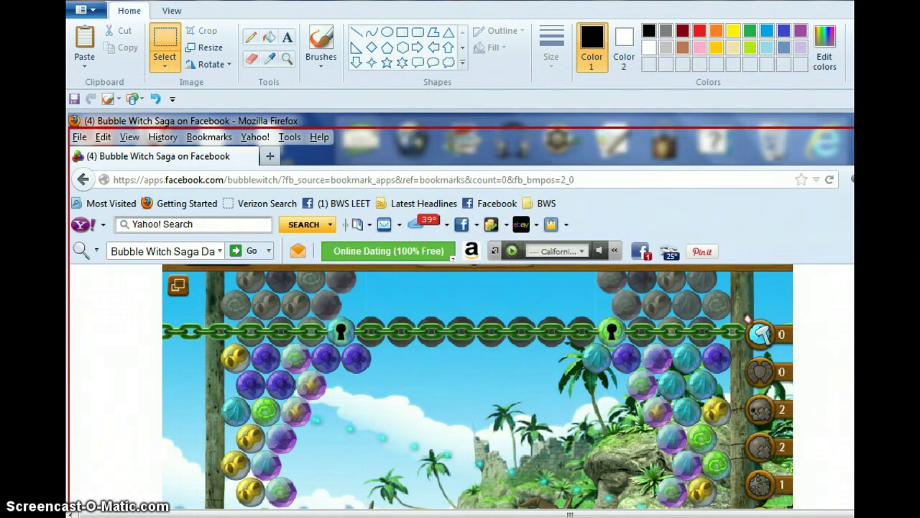
pyautogui.scroll(-3, 463, 308)
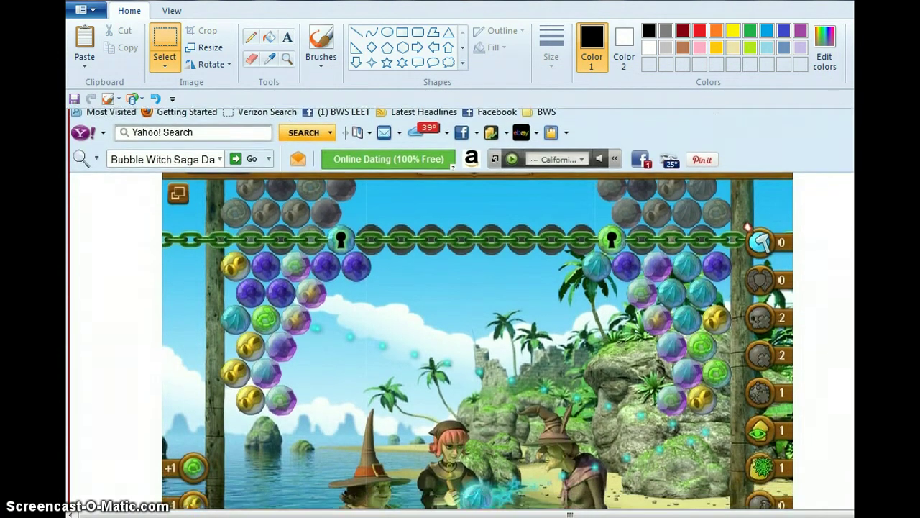
pyautogui.scroll(-1, 462, 308)
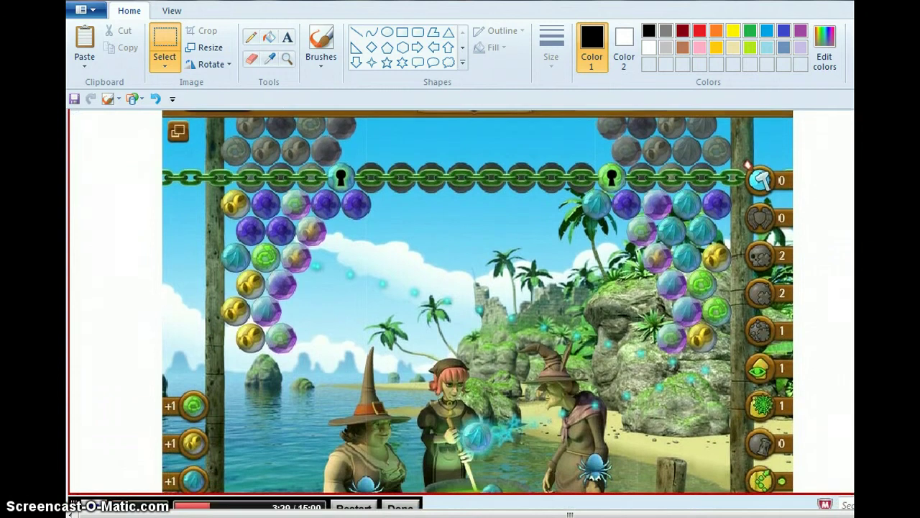
# Select only the lower game board with a rectangle, redoing the misplaced first attempt.
pyautogui.scroll(-1, 461, 308)
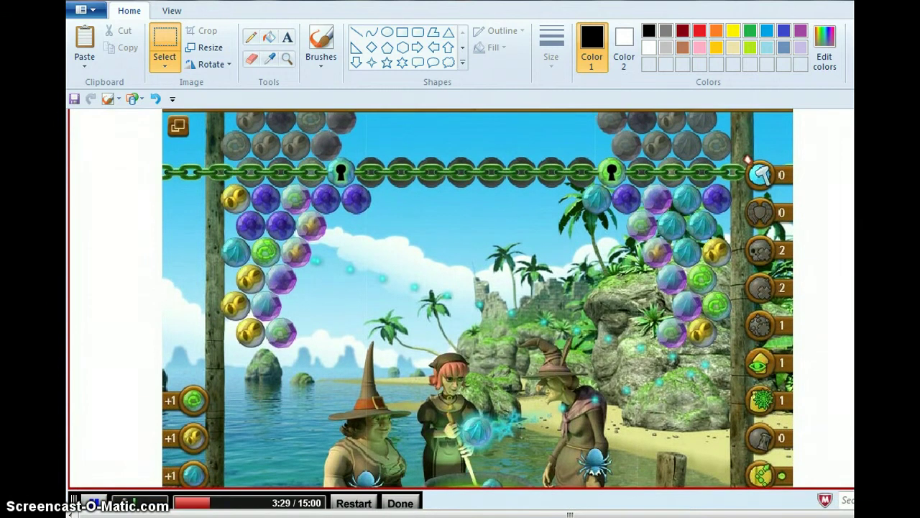
pyautogui.scroll(1, 462, 308)
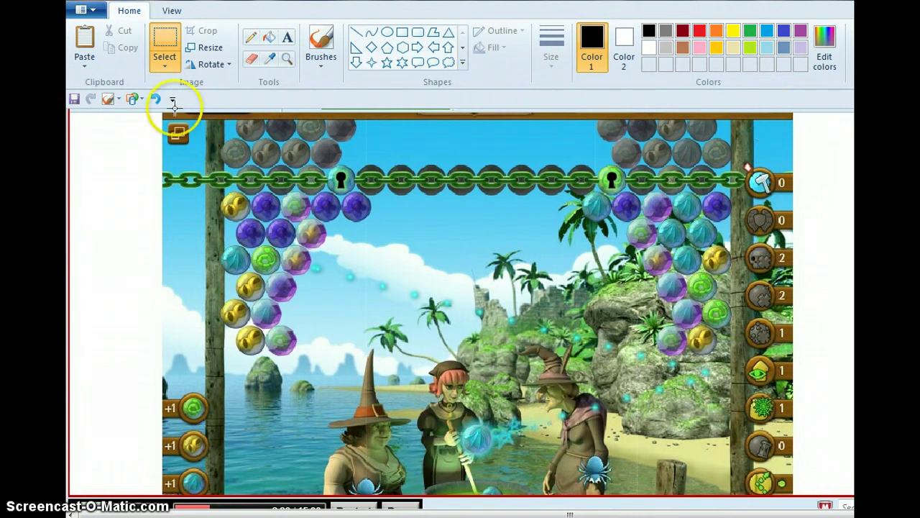
pyautogui.click(158, 51)
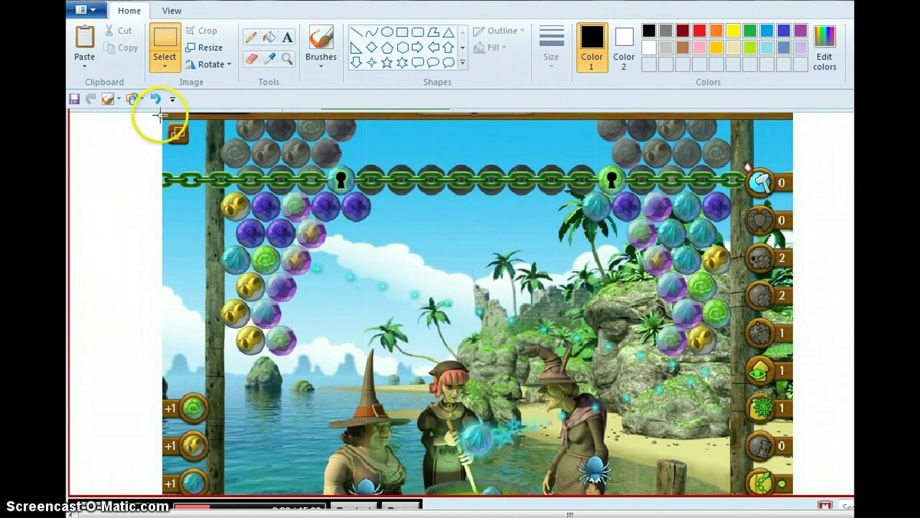
pyautogui.moveTo(161, 115); pyautogui.dragTo(801, 492)
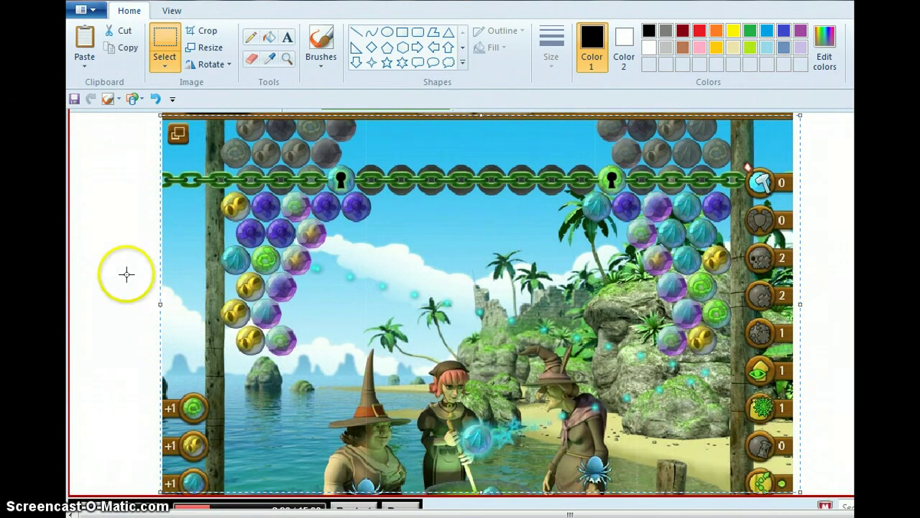
pyautogui.click(122, 150)
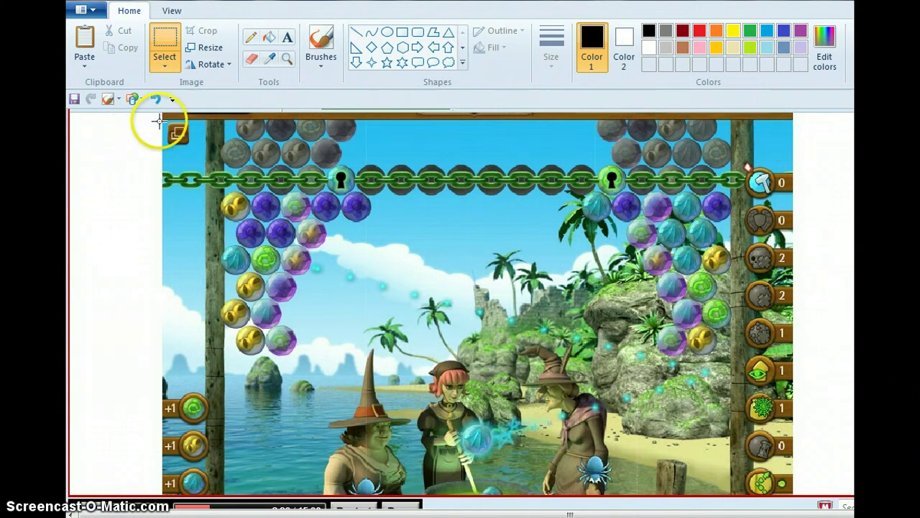
pyautogui.moveTo(158, 121); pyautogui.dragTo(796, 493)
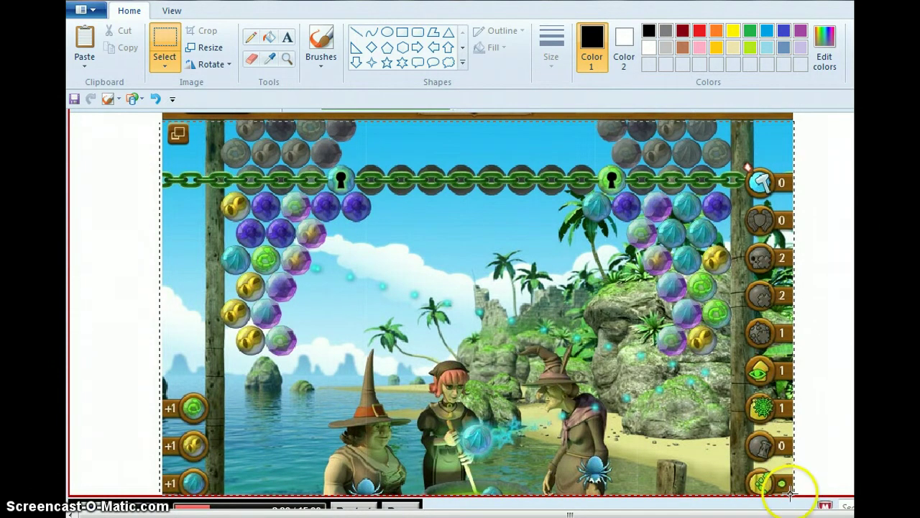
pyautogui.moveTo(789, 493); pyautogui.dragTo(788, 495)
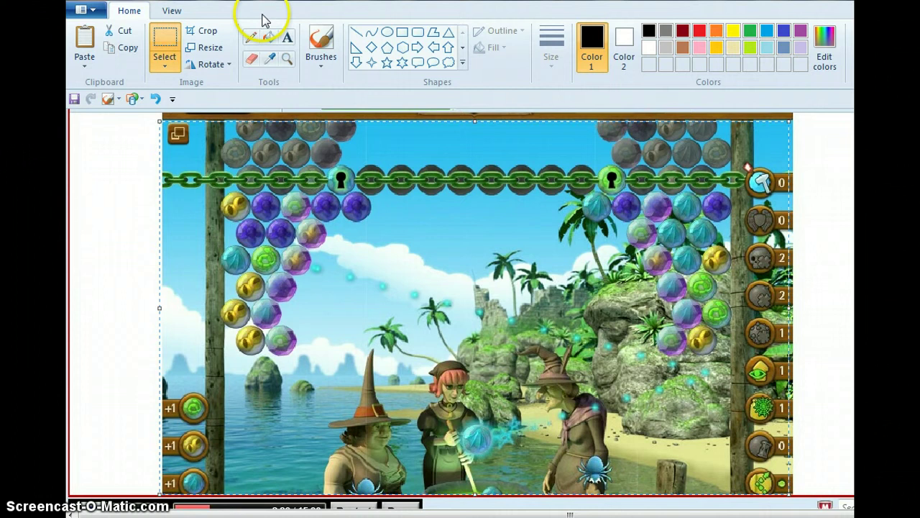
# Crop to the board, add a white 'EI 6-9a' label at lower left, and draw a short white line.
pyautogui.click(203, 31)
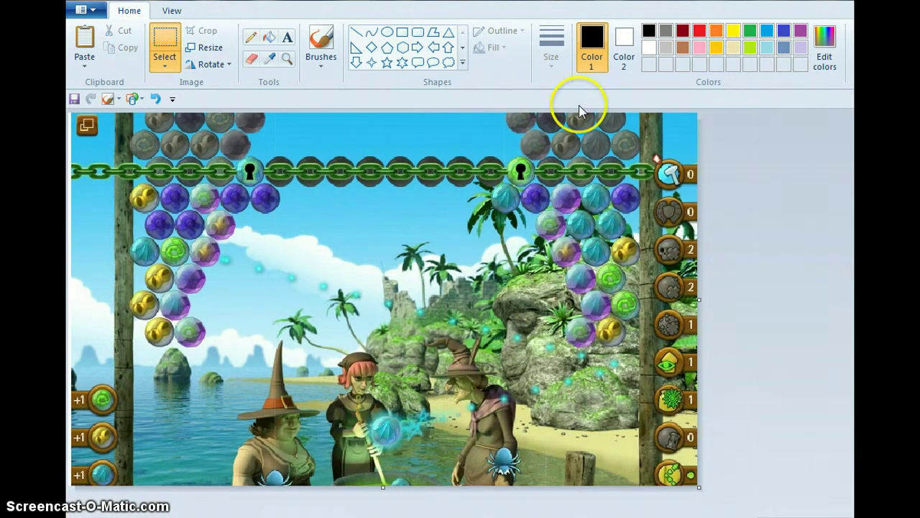
pyautogui.click(290, 39)
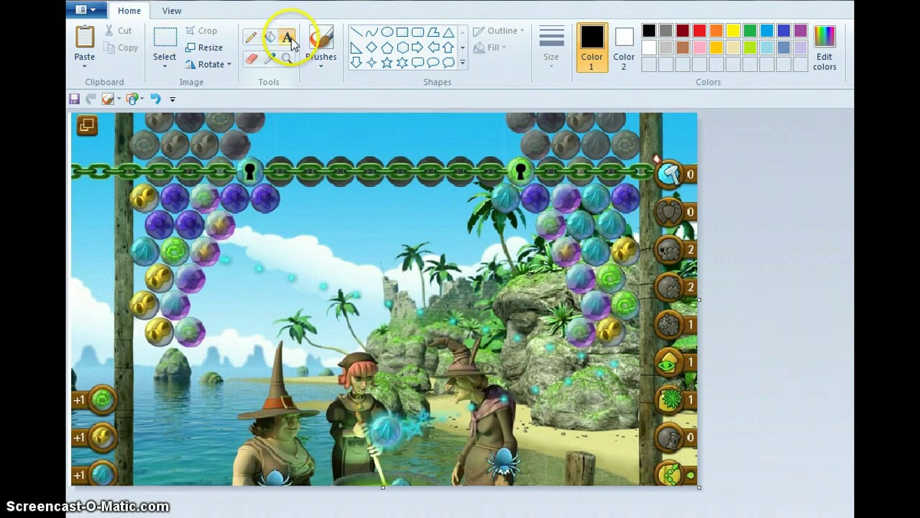
pyautogui.click(648, 48)
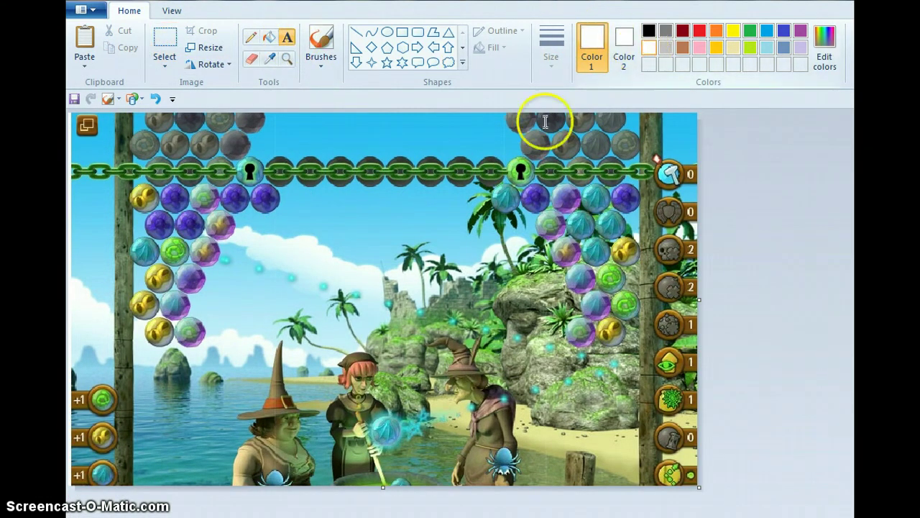
pyautogui.click(170, 427)
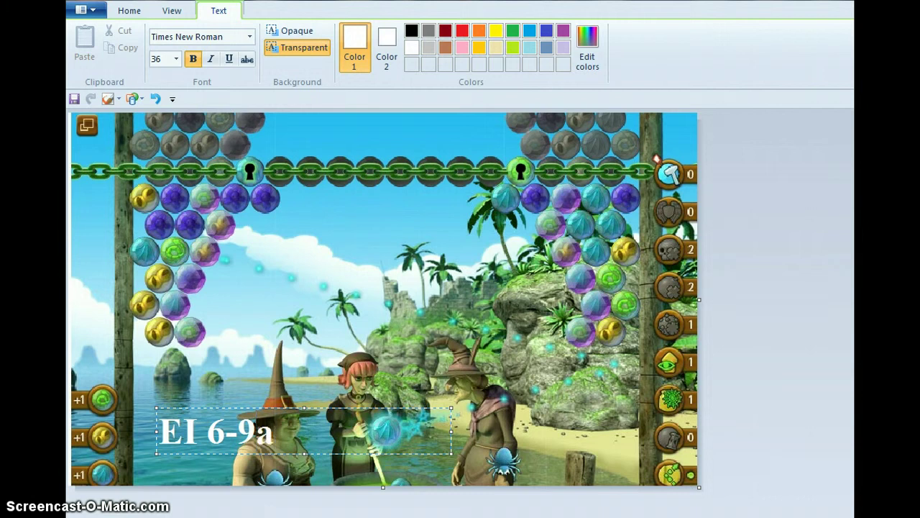
pyautogui.click(290, 361)
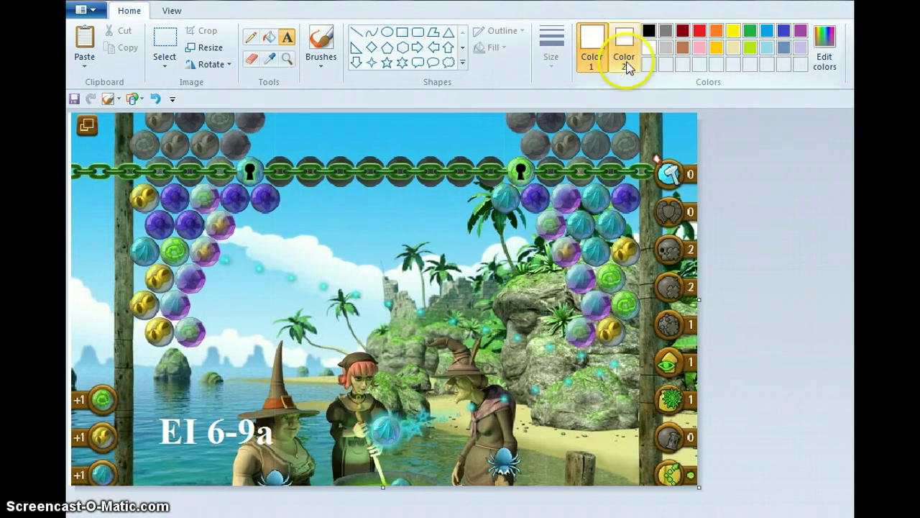
pyautogui.click(355, 33)
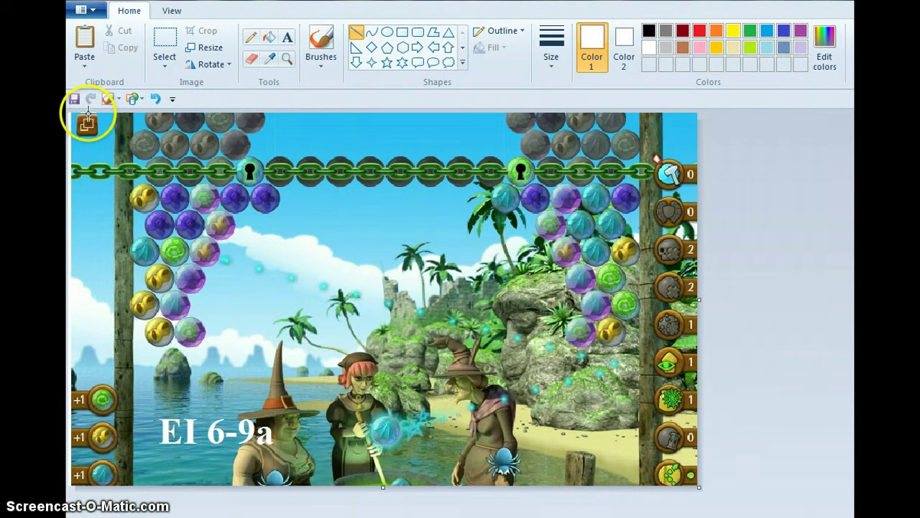
pyautogui.moveTo(87, 113); pyautogui.dragTo(107, 115)
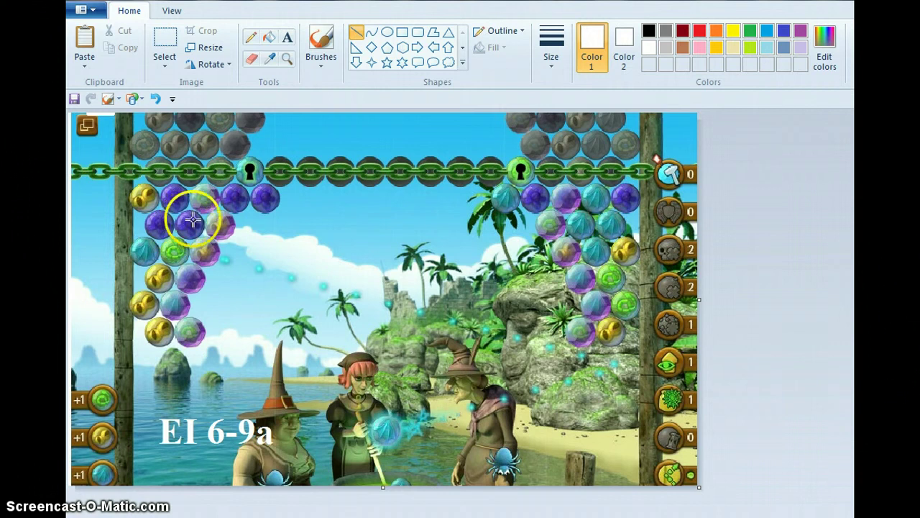
# Resize the labelled picture to 500 × 296 pixels, keeping its proportions.
pyautogui.click(212, 52)
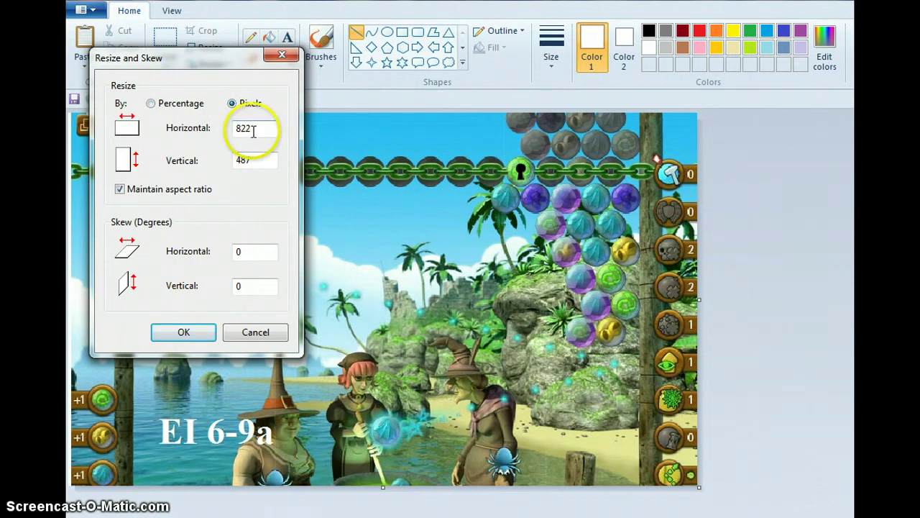
pyautogui.doubleClick(242, 128)
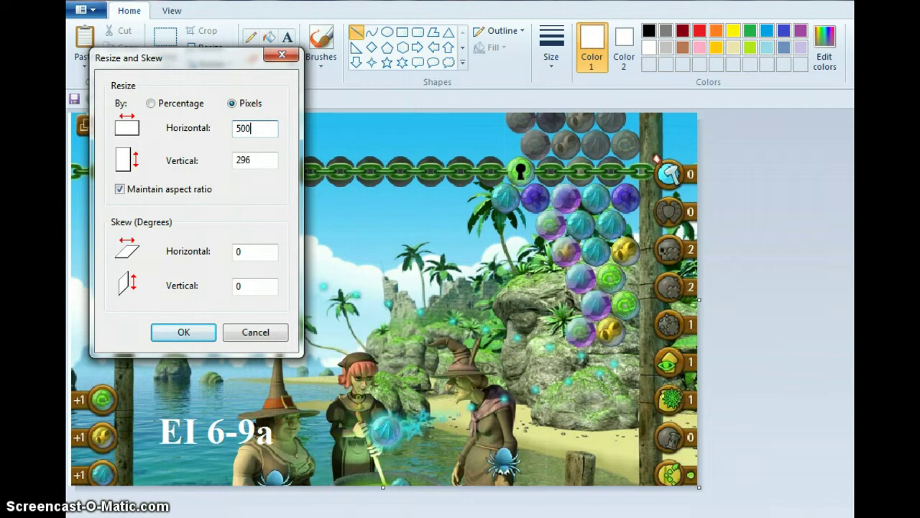
pyautogui.click(180, 330)
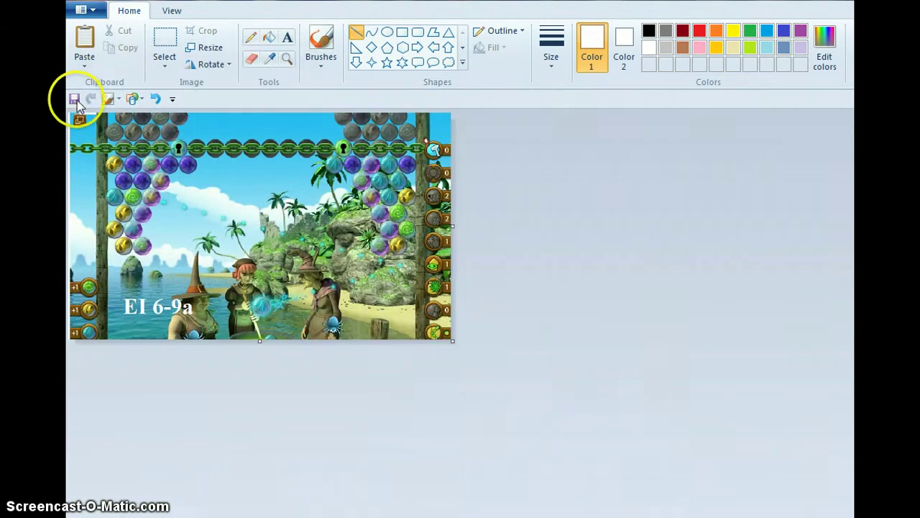
# Open the annotated 'EI 6-9 top.jpg' picture.
pyautogui.click(73, 20)
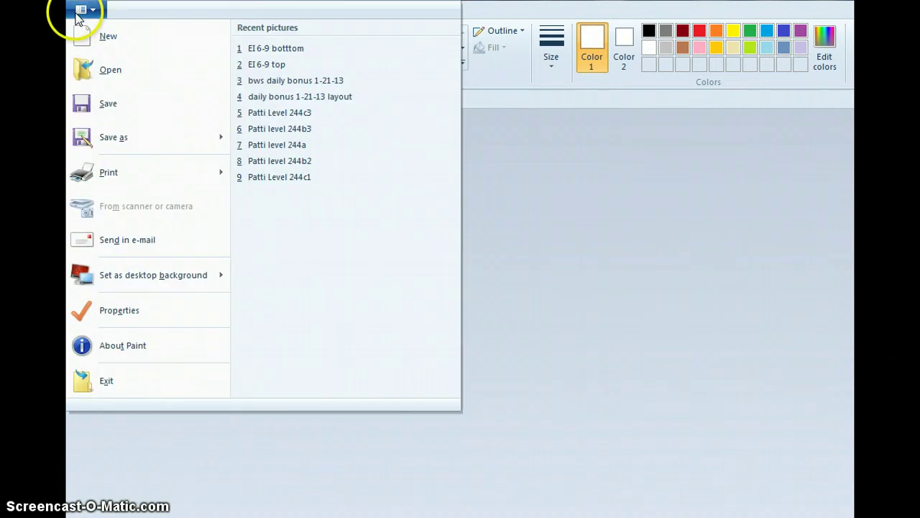
pyautogui.click(78, 69)
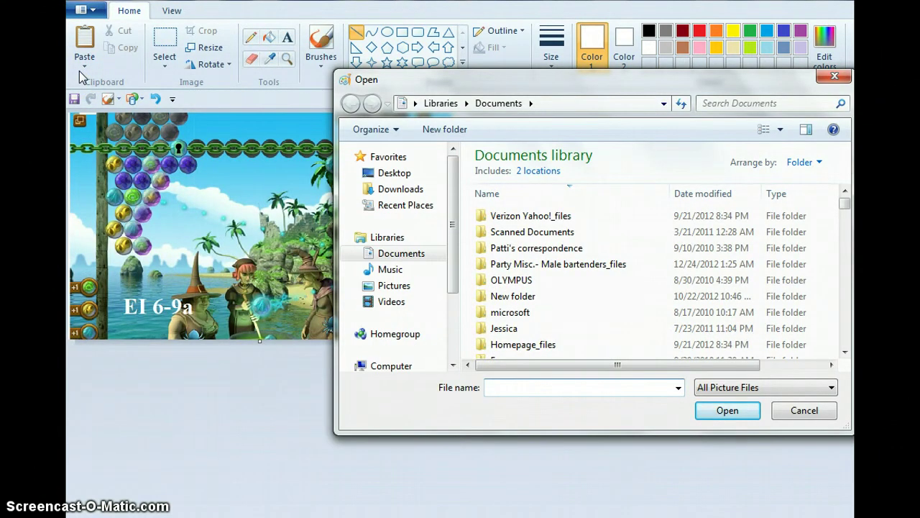
pyautogui.write('ei')
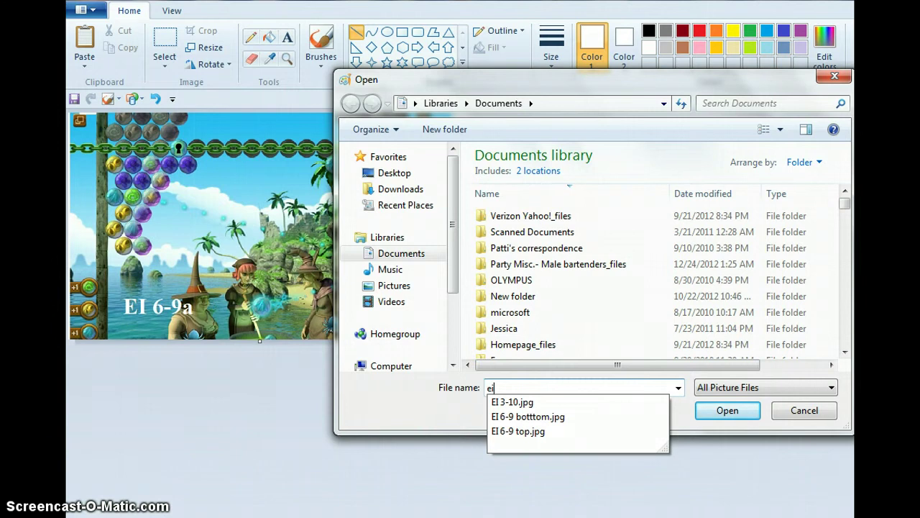
pyautogui.write(' 6-9')
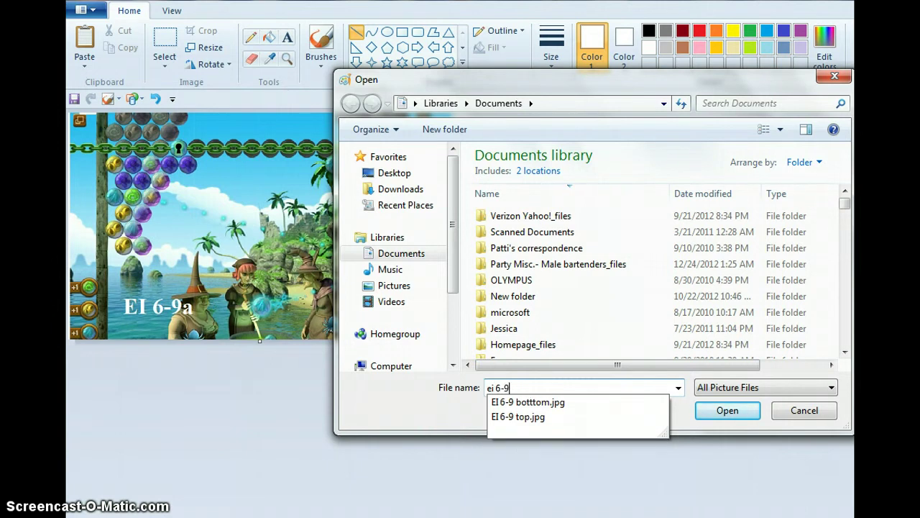
pyautogui.click(518, 417)
pyautogui.click(725, 415)
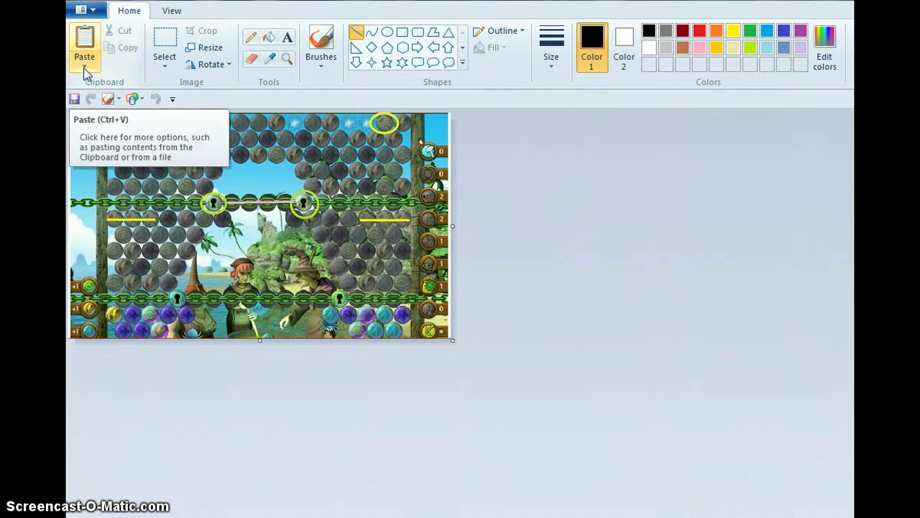
# Open Paste from, then close the file chooser without pasting anything.
pyautogui.click(85, 69)
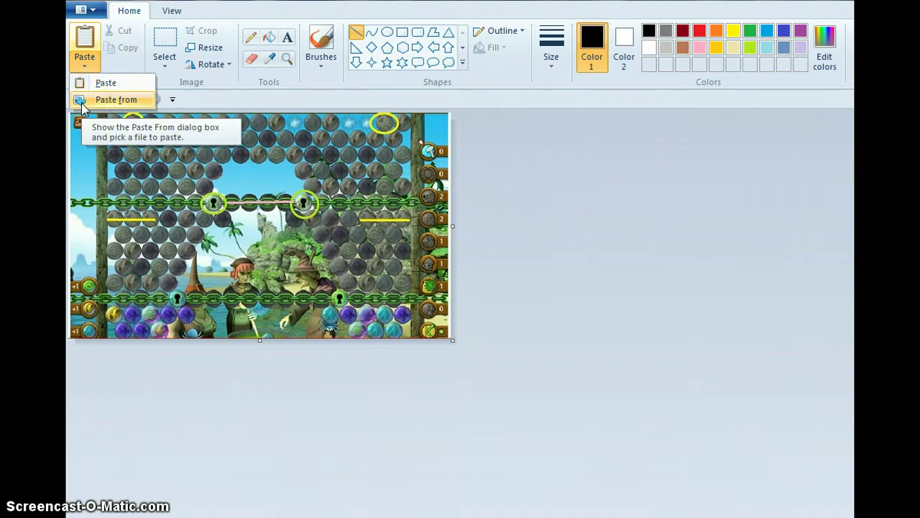
pyautogui.click(82, 102)
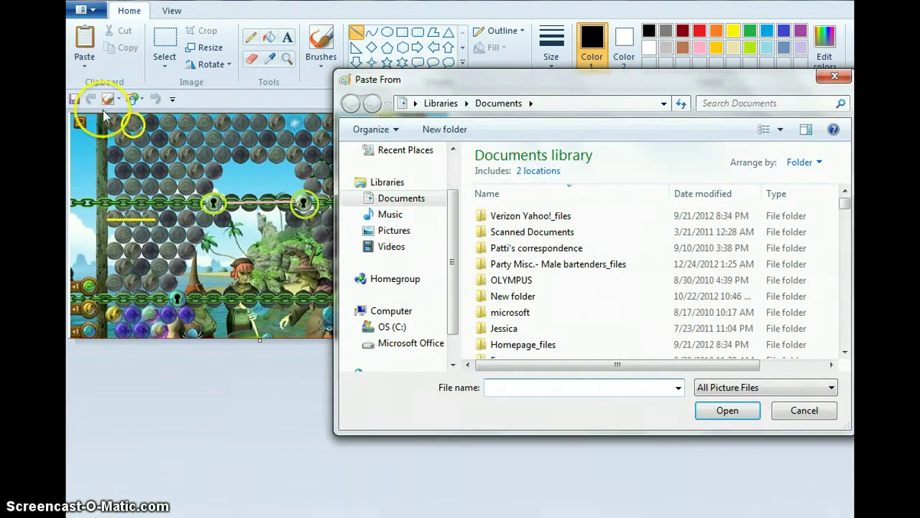
pyautogui.click(834, 76)
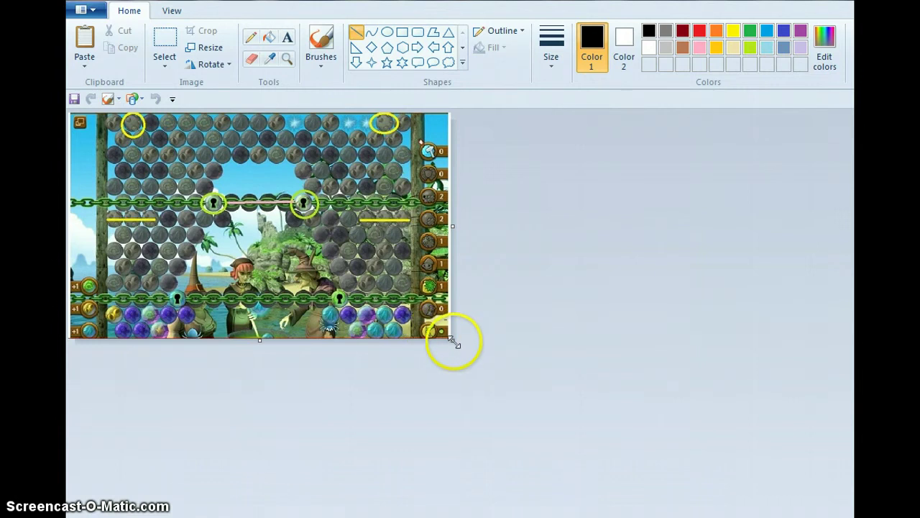
# Extend the canvas downward and choose 'EI 6-9 bottom.jpg' from Documents to paste in.
pyautogui.moveTo(453, 340); pyautogui.dragTo(447, 514)
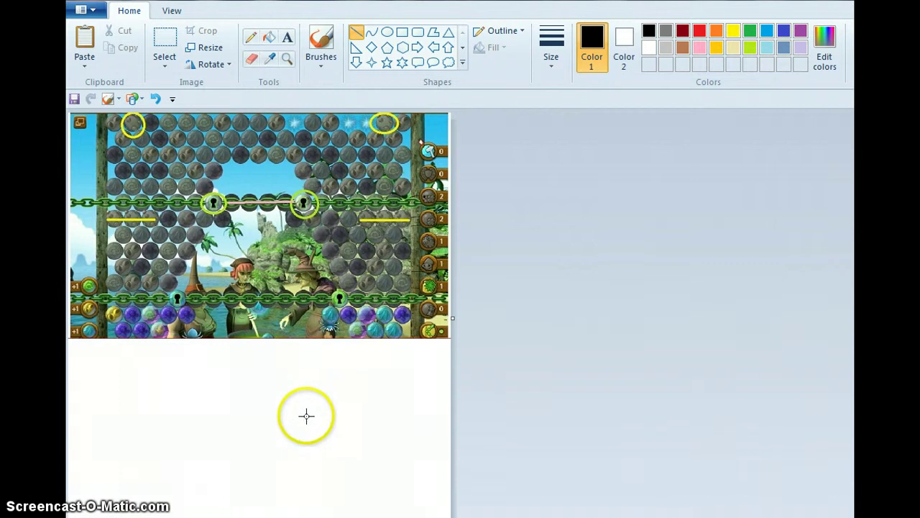
pyautogui.click(82, 64)
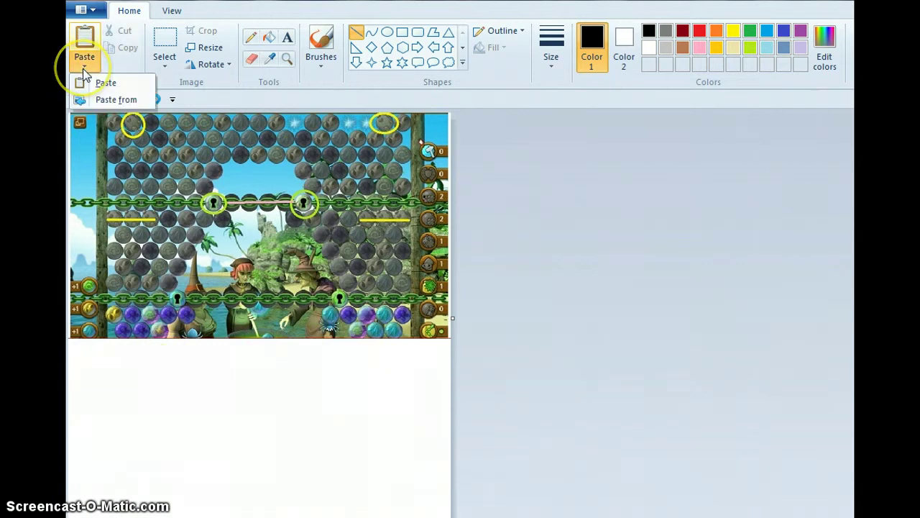
pyautogui.click(101, 101)
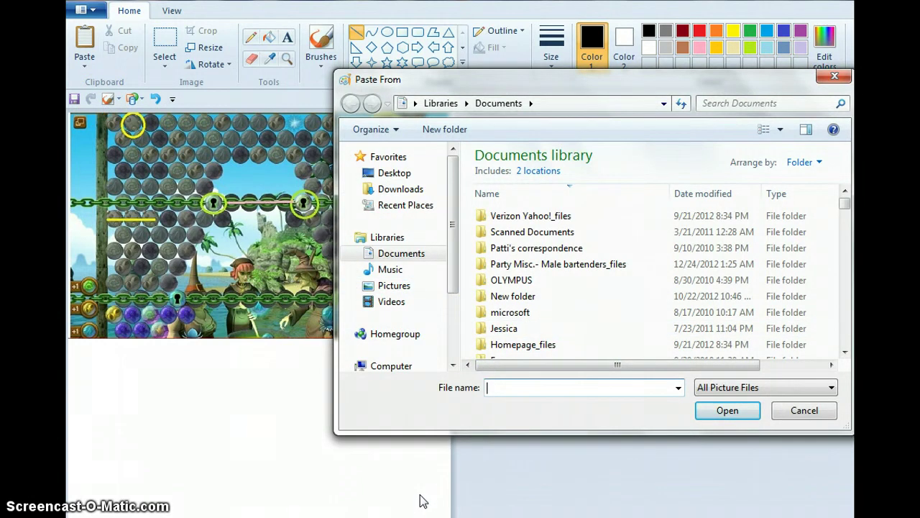
pyautogui.write('ei 6-9')
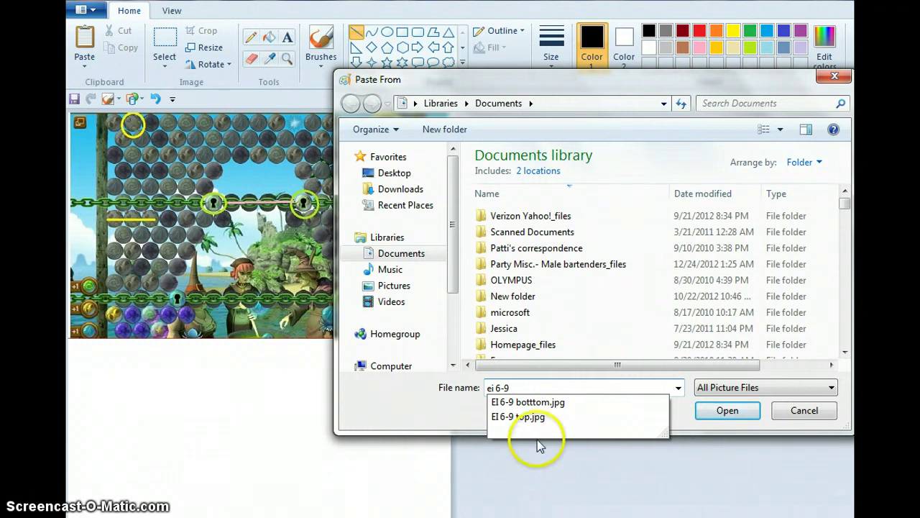
pyautogui.click(525, 407)
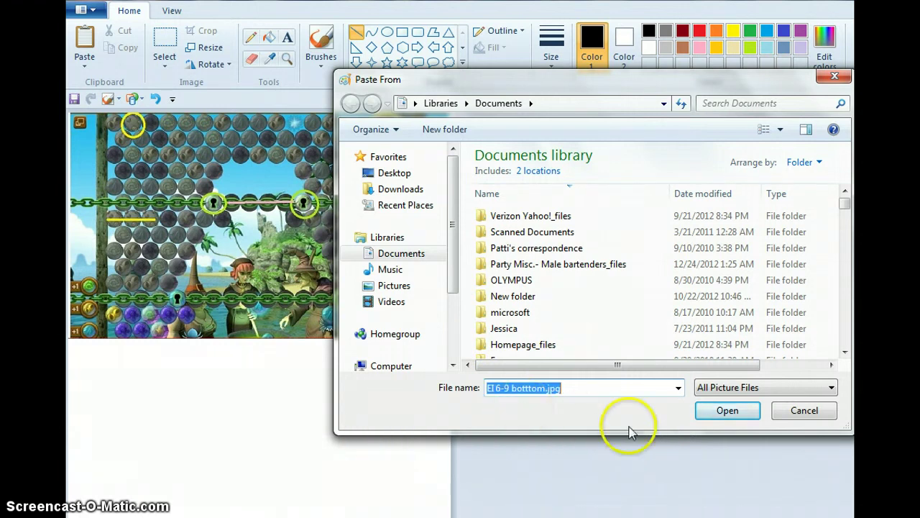
# Paste the bottom screenshot and position it flush beneath the top board.
pyautogui.click(705, 410)
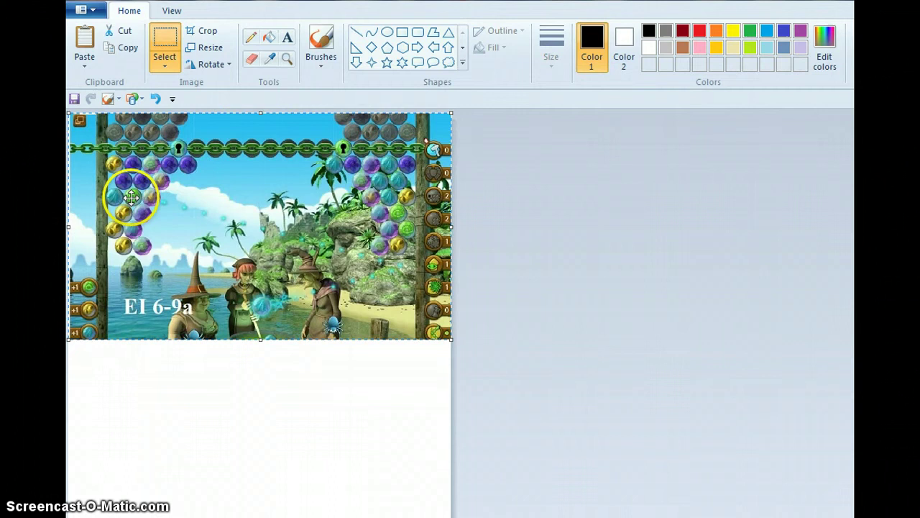
pyautogui.moveTo(220, 191); pyautogui.dragTo(215, 393)
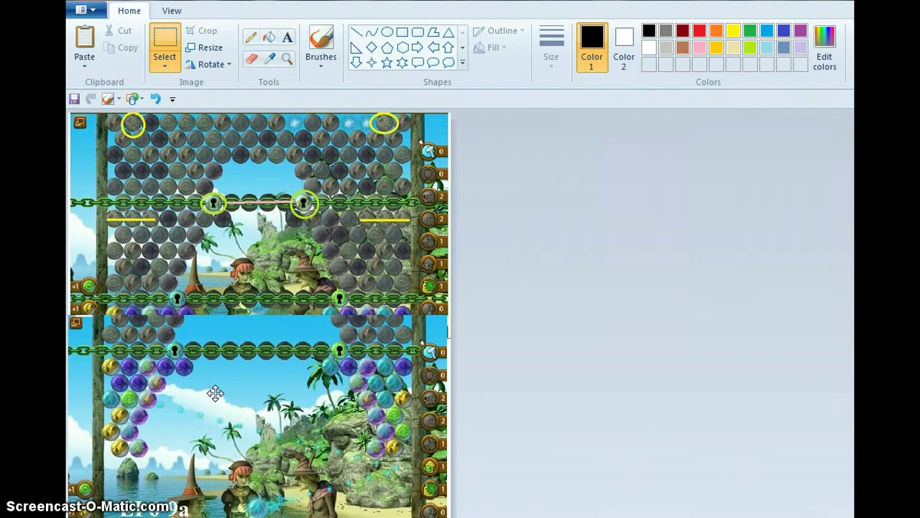
pyautogui.moveTo(215, 393); pyautogui.dragTo(215, 343)
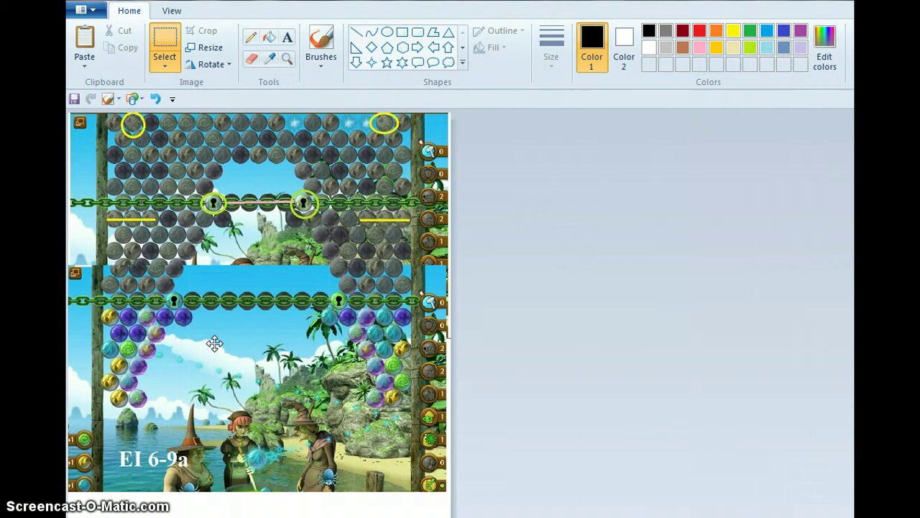
pyautogui.moveTo(214, 343); pyautogui.dragTo(193, 363)
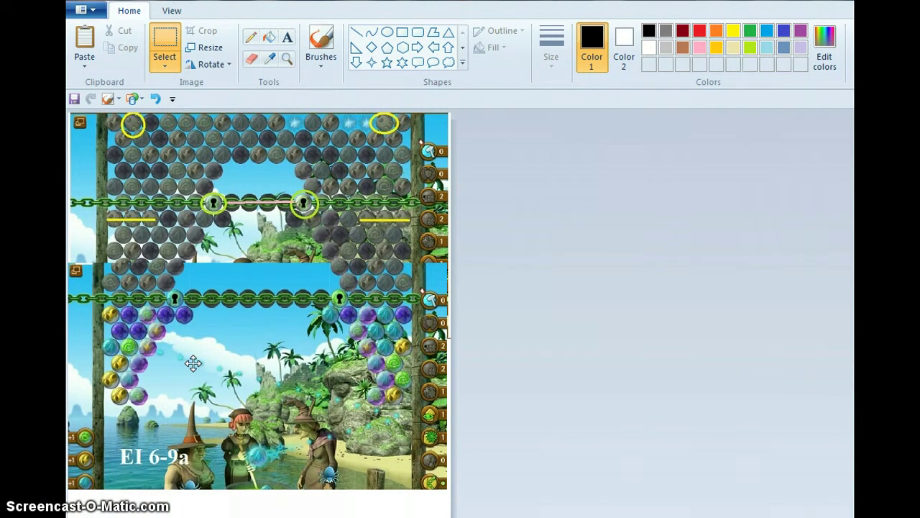
pyautogui.moveTo(192, 363); pyautogui.dragTo(210, 412)
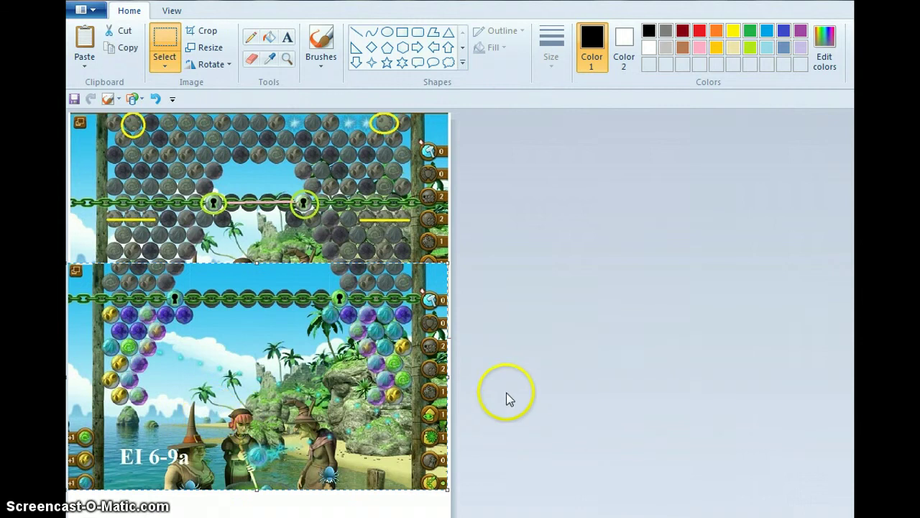
# Fix the lower screenshot in place and draw a pink straight line along its keyhole chain.
pyautogui.click(532, 399)
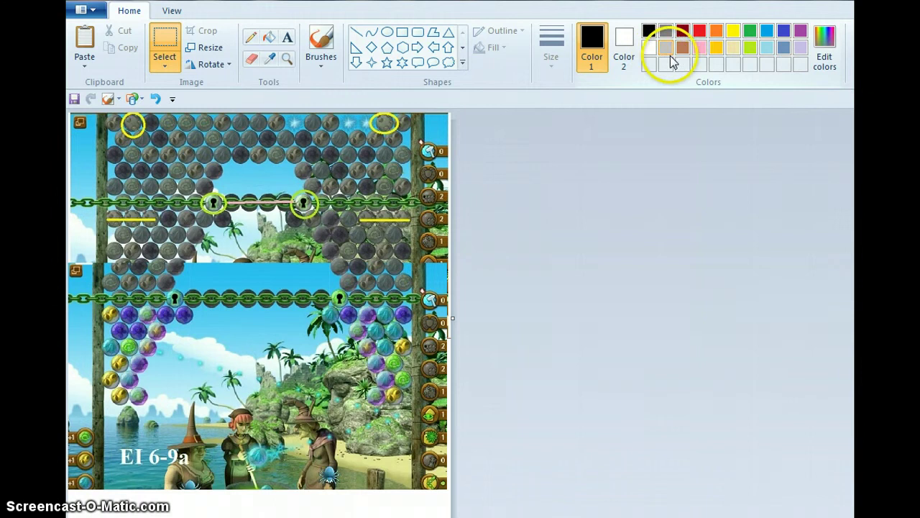
pyautogui.click(701, 49)
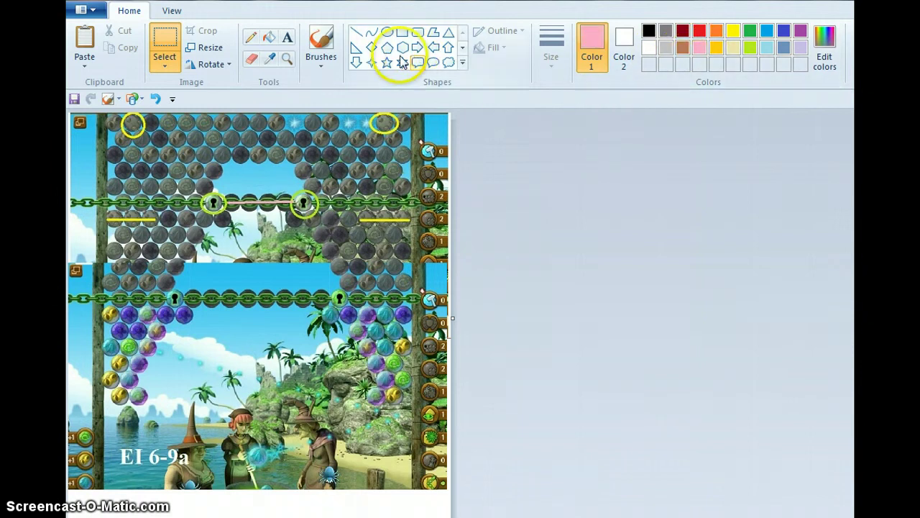
pyautogui.click(357, 33)
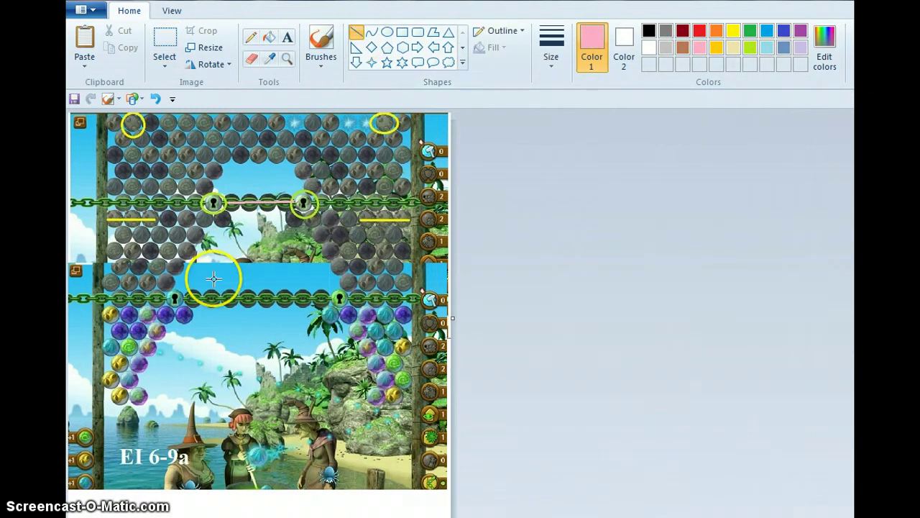
pyautogui.moveTo(185, 297); pyautogui.dragTo(327, 299)
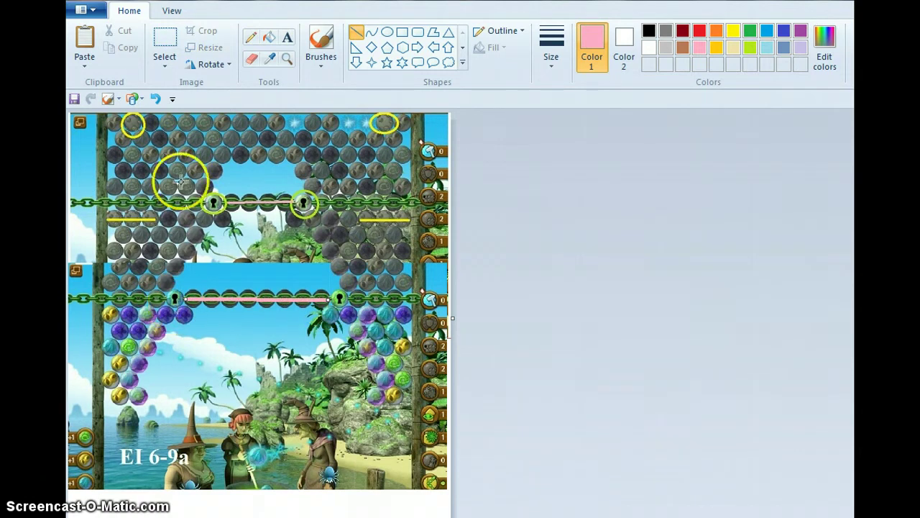
# Undo the pink line and resize the image to 750 pixels wide (750 × 802), keeping proportions.
pyautogui.click(156, 99)
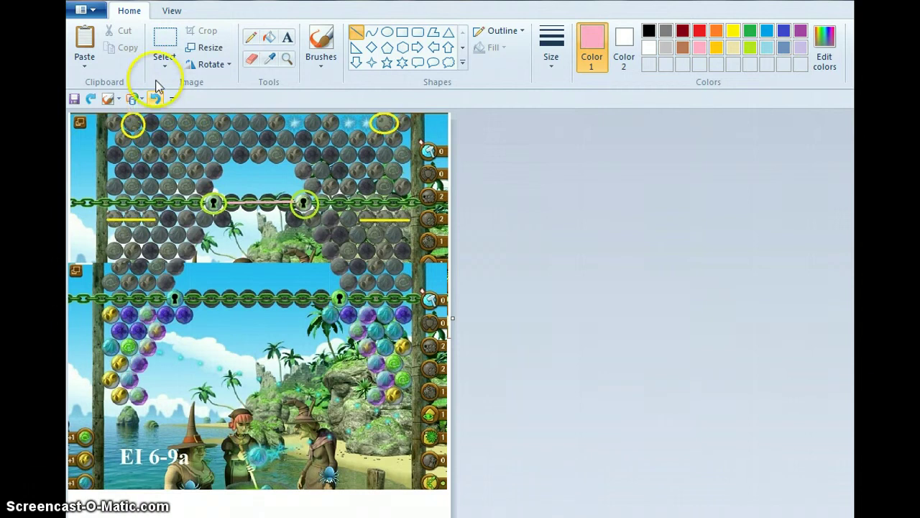
pyautogui.click(198, 52)
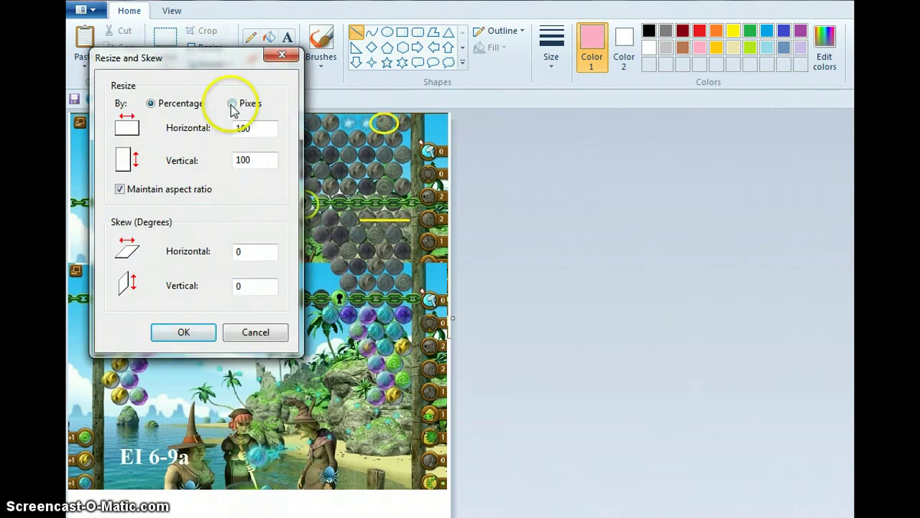
pyautogui.click(231, 104)
pyautogui.doubleClick(247, 127)
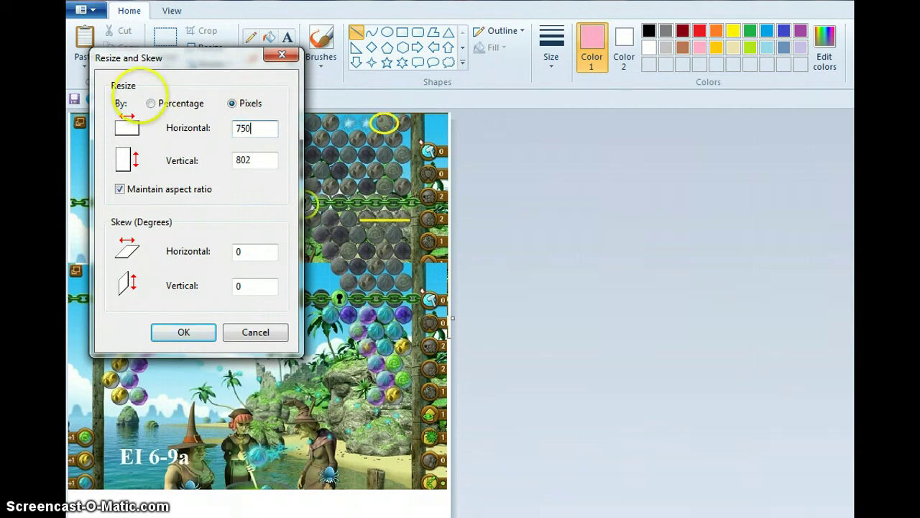
pyautogui.click(179, 332)
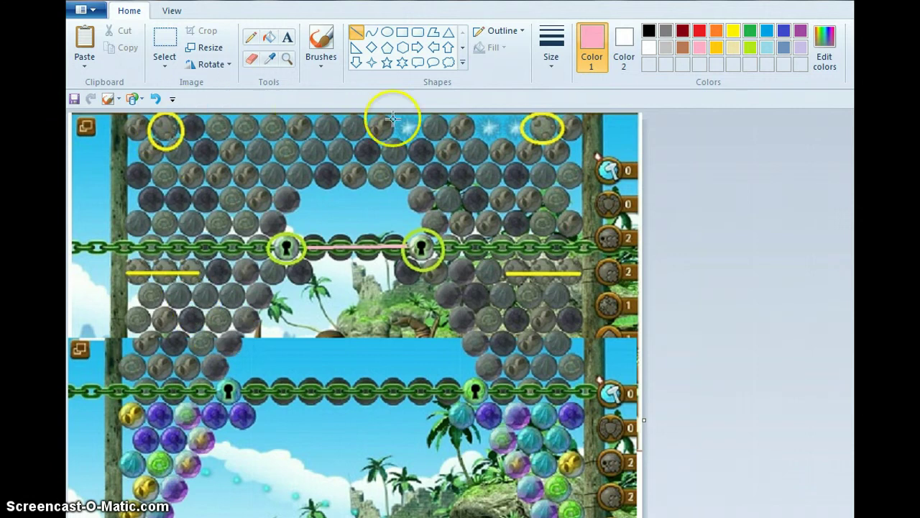
# Draw a white straight line across the full image width along the seam between screenshots.
pyautogui.click(649, 49)
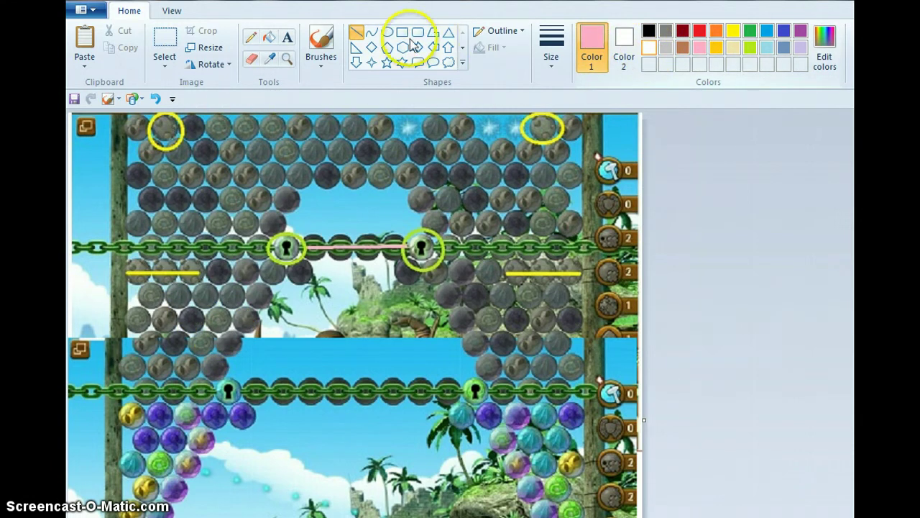
pyautogui.click(356, 34)
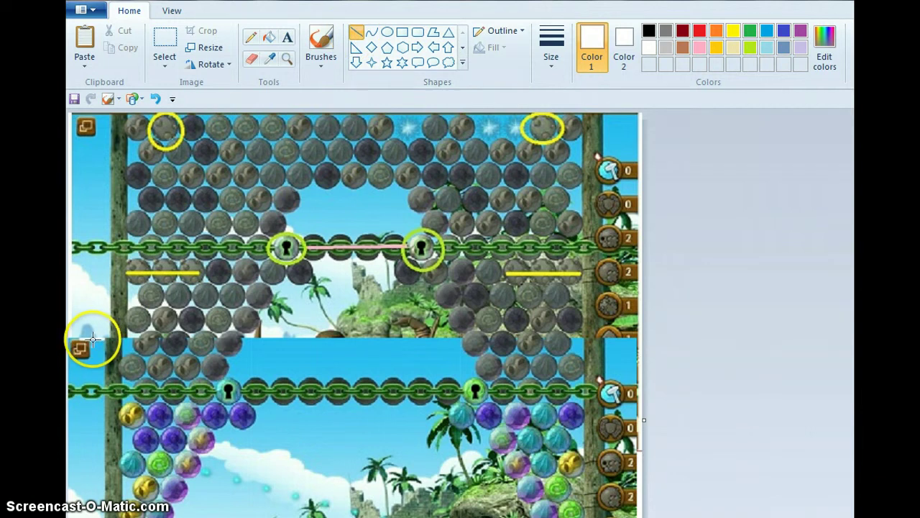
pyautogui.moveTo(84, 334)
pyautogui.mouseDown()
pyautogui.moveTo(569, 332)
pyautogui.moveTo(639, 341)
pyautogui.moveTo(631, 335)
pyautogui.mouseUp()
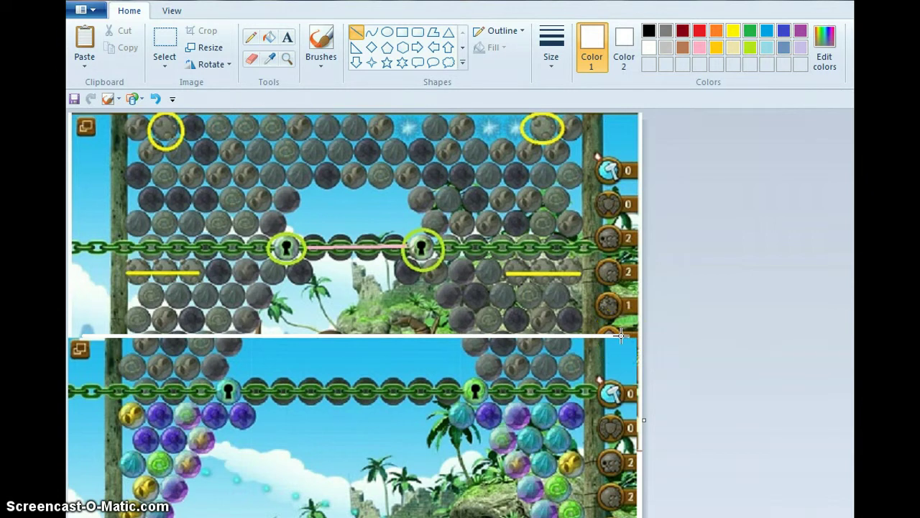
pyautogui.moveTo(622, 335); pyautogui.dragTo(622, 335)
pyautogui.click(684, 384)
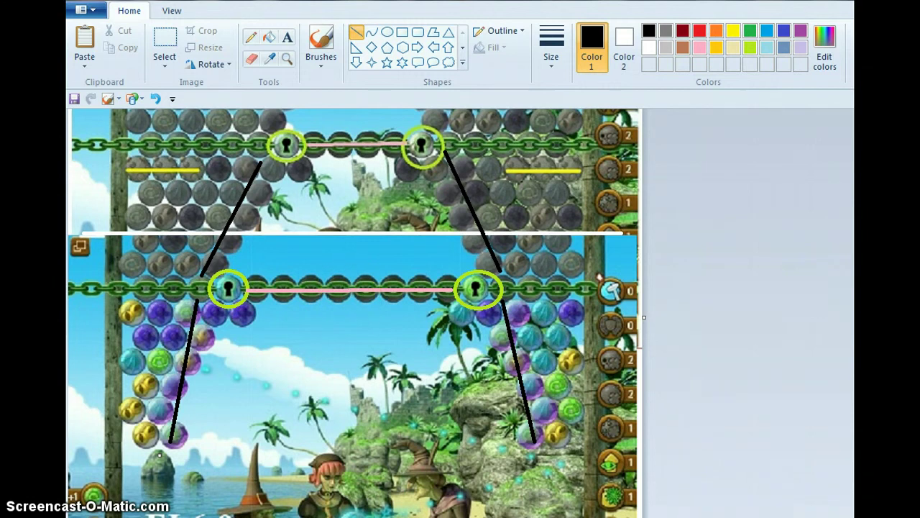
# Resize the combined image to 500 pixels wide (500 × 534) with aspect ratio maintained.
pyautogui.scroll(-3, 353, 313)
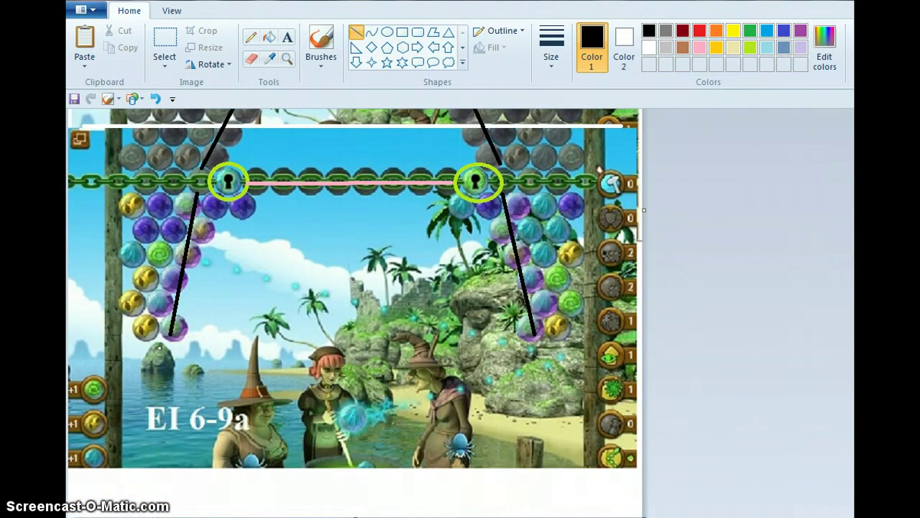
pyautogui.scroll(3, 171, 148)
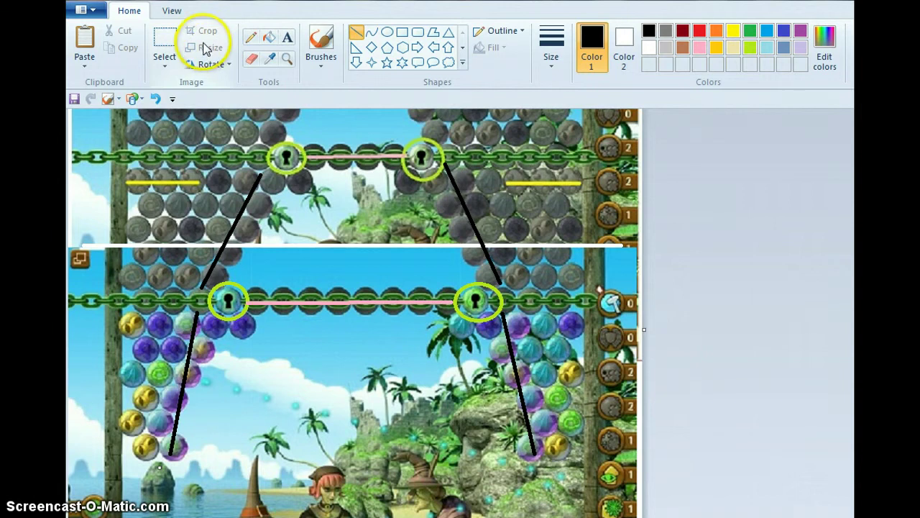
pyautogui.click(165, 39)
pyautogui.click(191, 48)
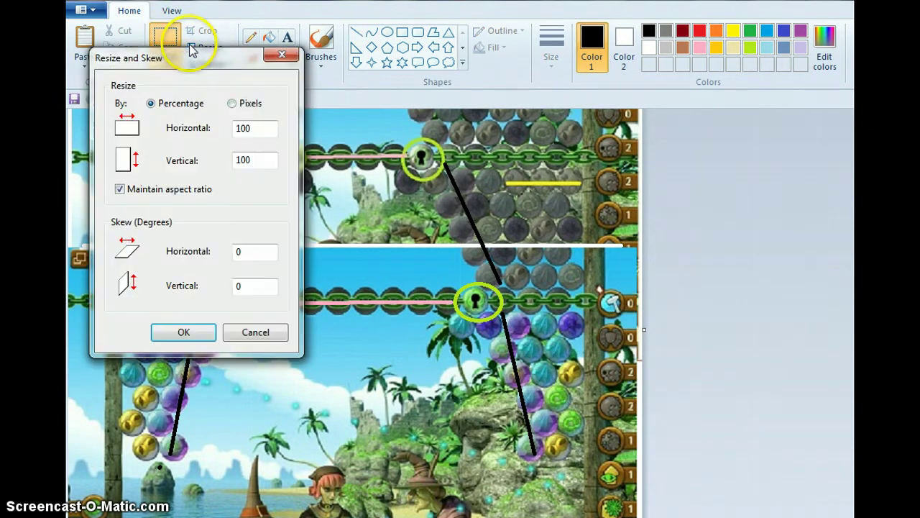
pyautogui.click(231, 103)
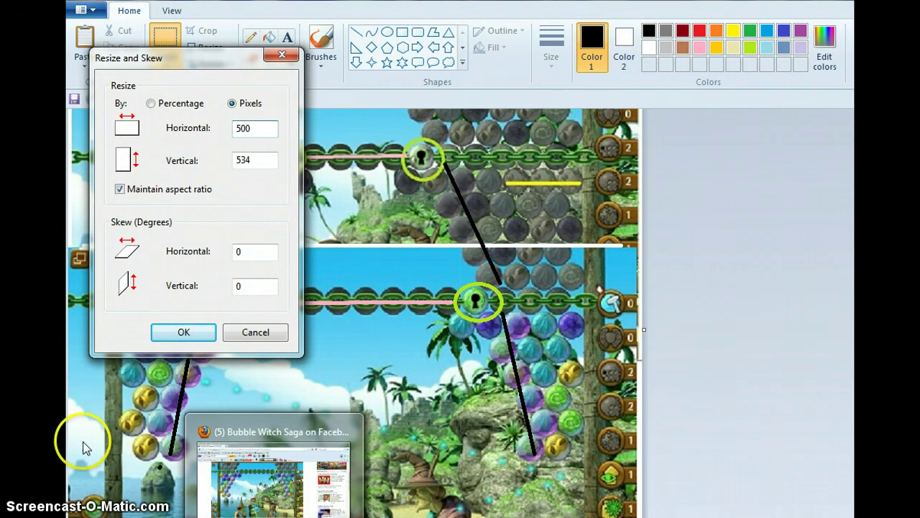
pyautogui.click(204, 334)
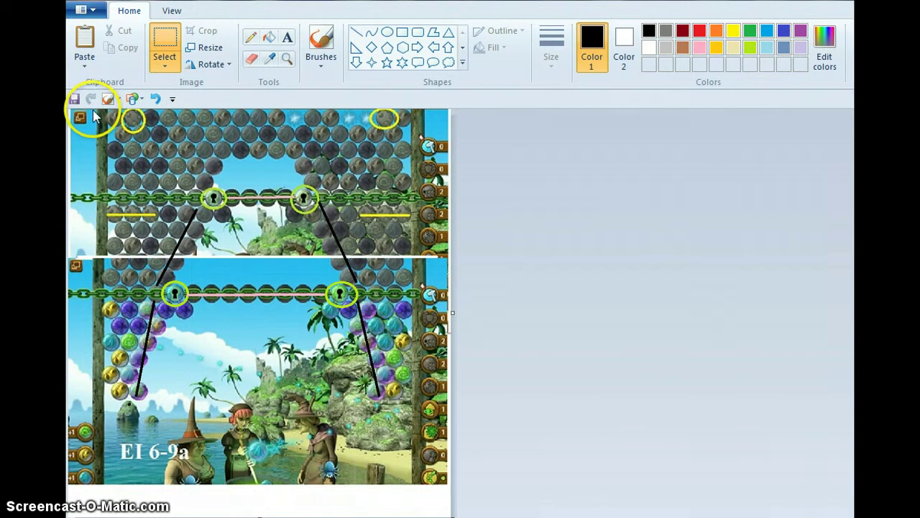
# Undo, resize to 500 pixels wide again, then crop to just the two stacked screenshots.
pyautogui.moveTo(93, 113); pyautogui.dragTo(423, 482)
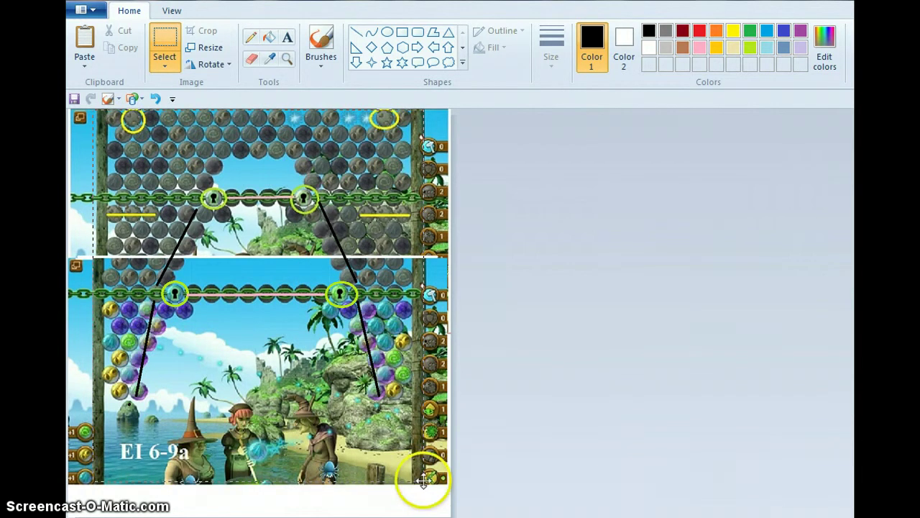
pyautogui.click(161, 97)
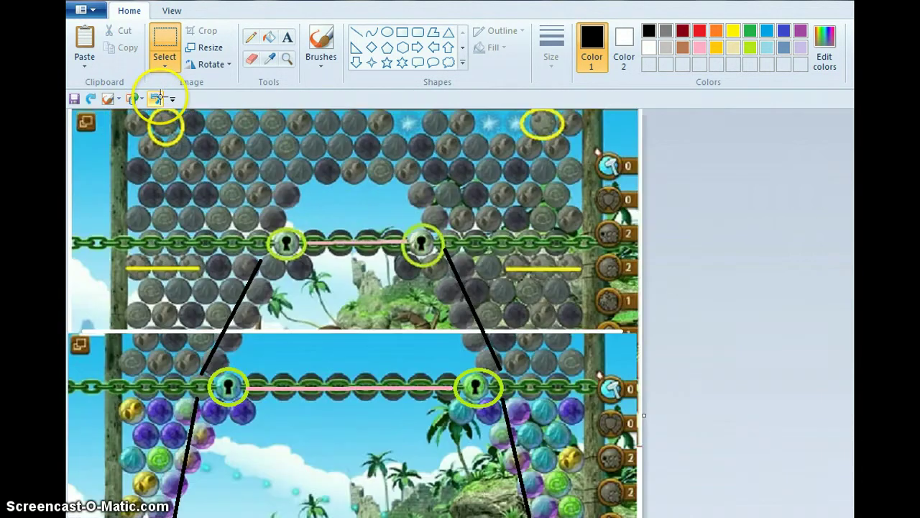
pyautogui.click(195, 54)
pyautogui.click(232, 103)
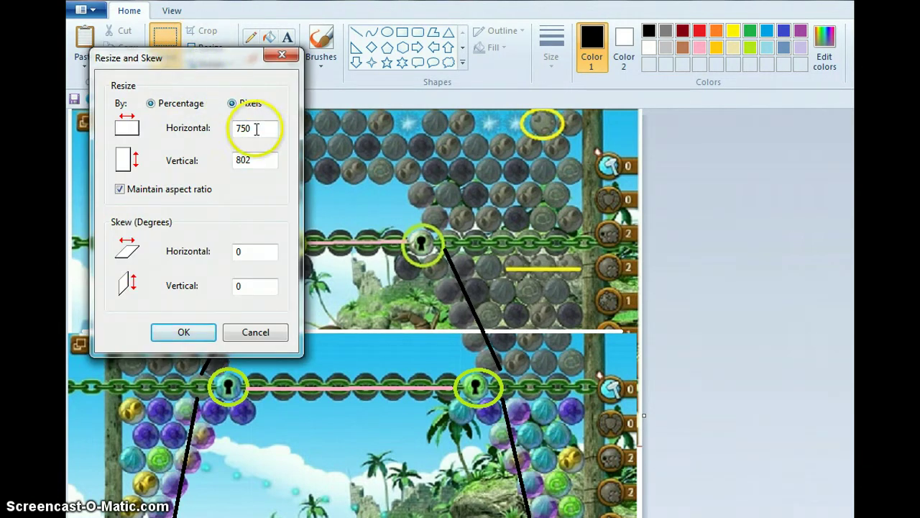
pyautogui.doubleClick(256, 128)
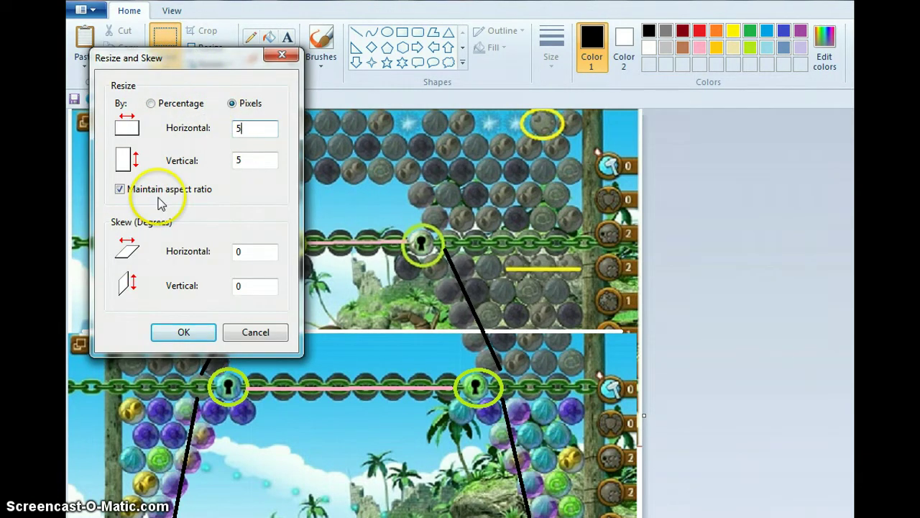
pyautogui.click(166, 331)
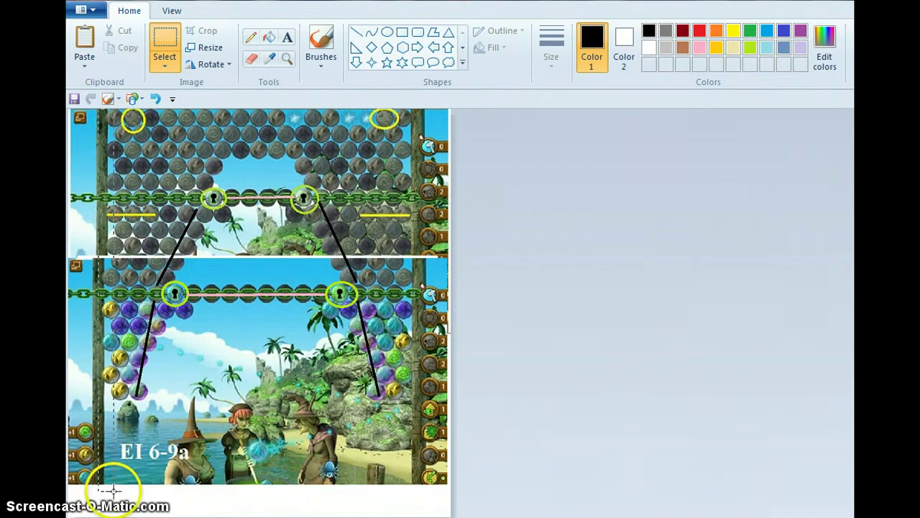
pyautogui.moveTo(127, 486); pyautogui.dragTo(422, 486)
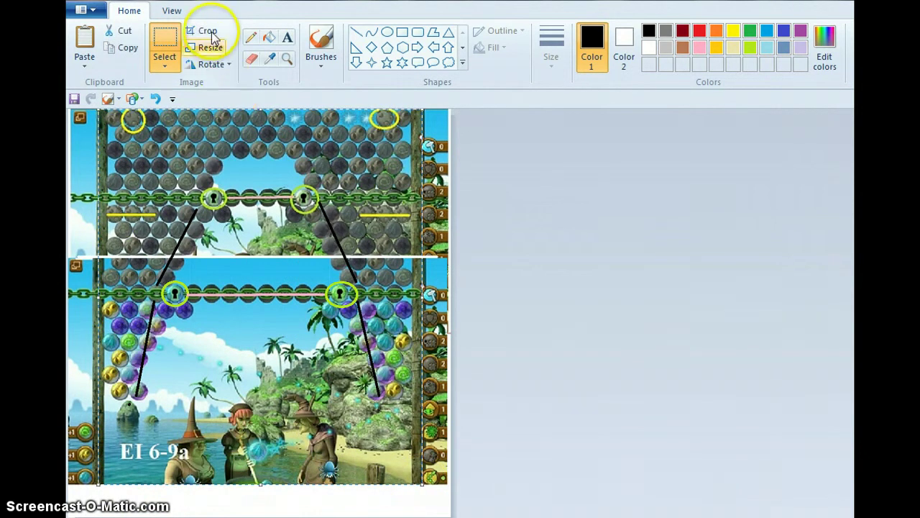
pyautogui.click(210, 33)
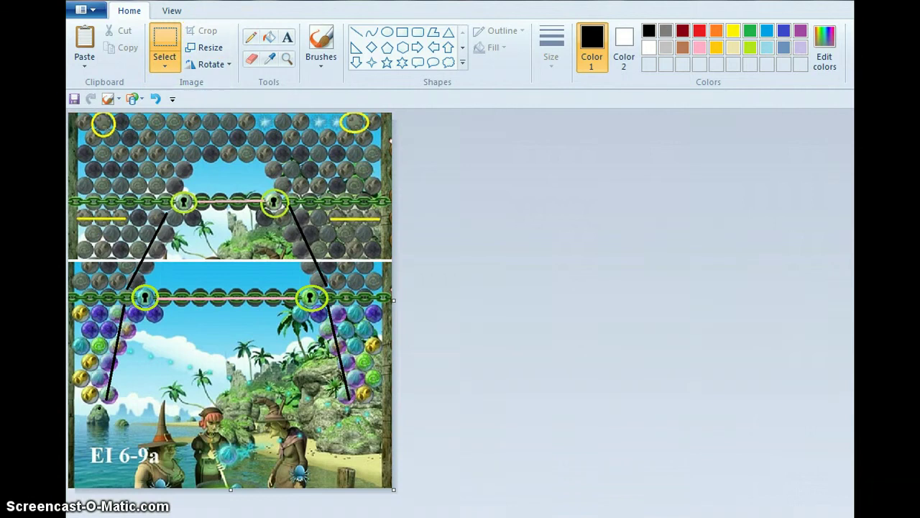
pyautogui.click(73, 99)
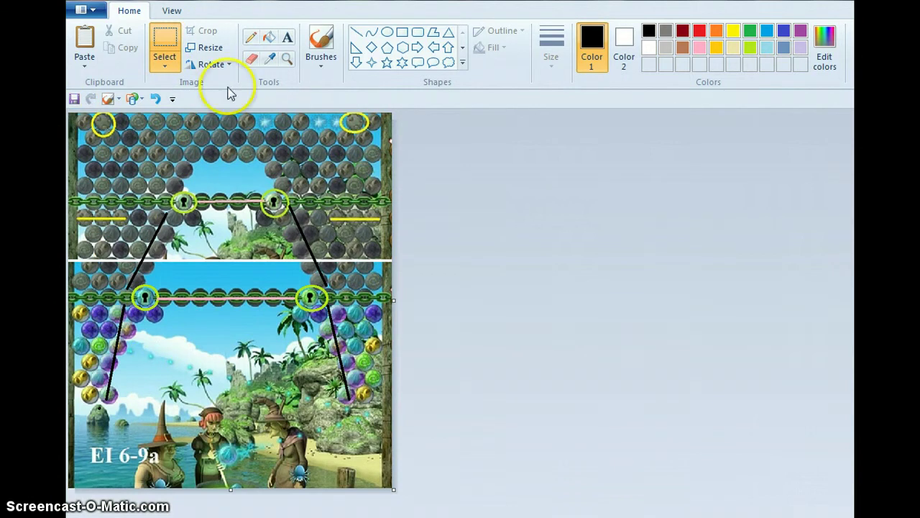
pyautogui.click(208, 48)
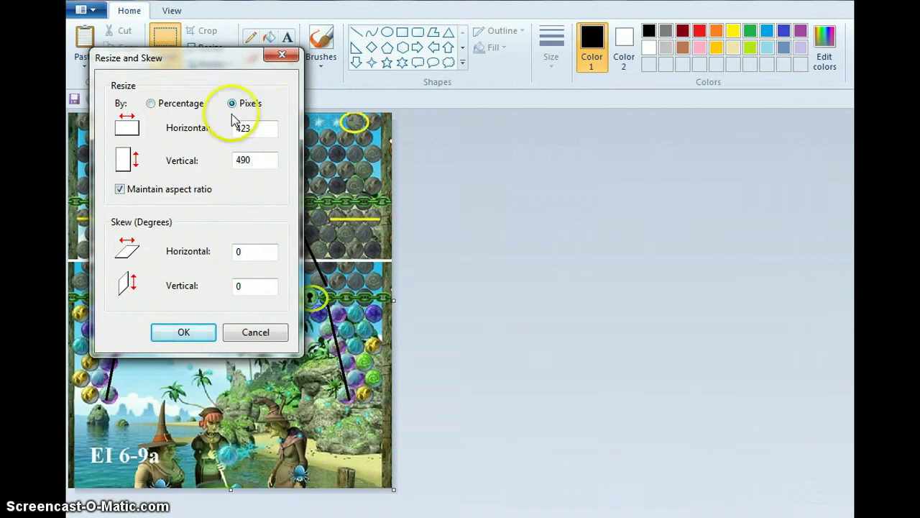
pyautogui.click(280, 55)
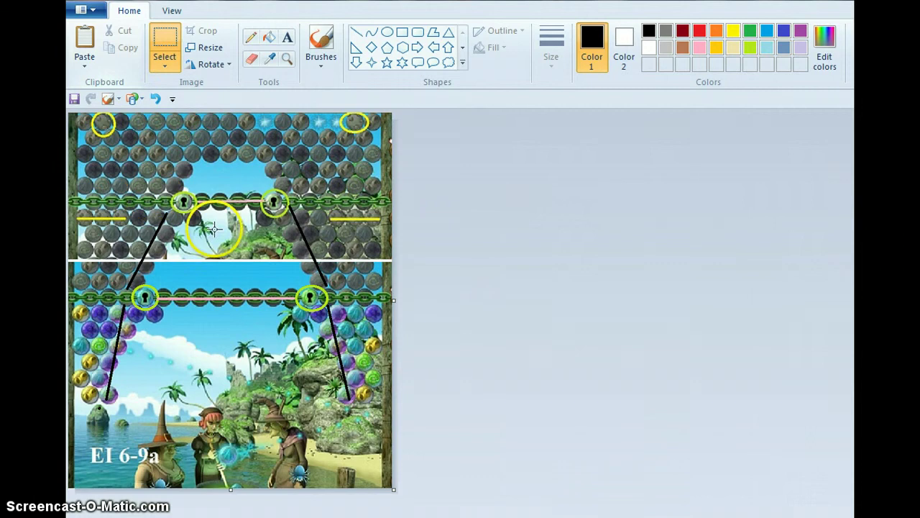
pyautogui.click(83, 10)
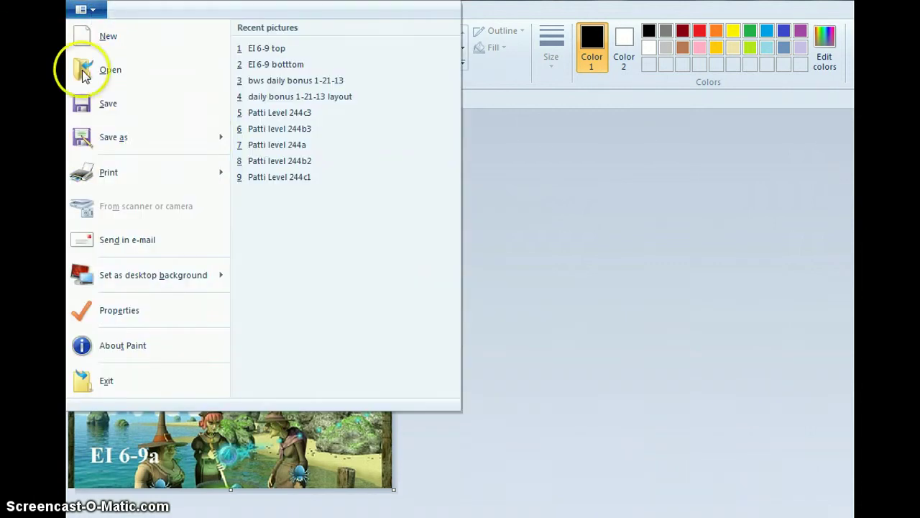
pyautogui.moveTo(173, 144)
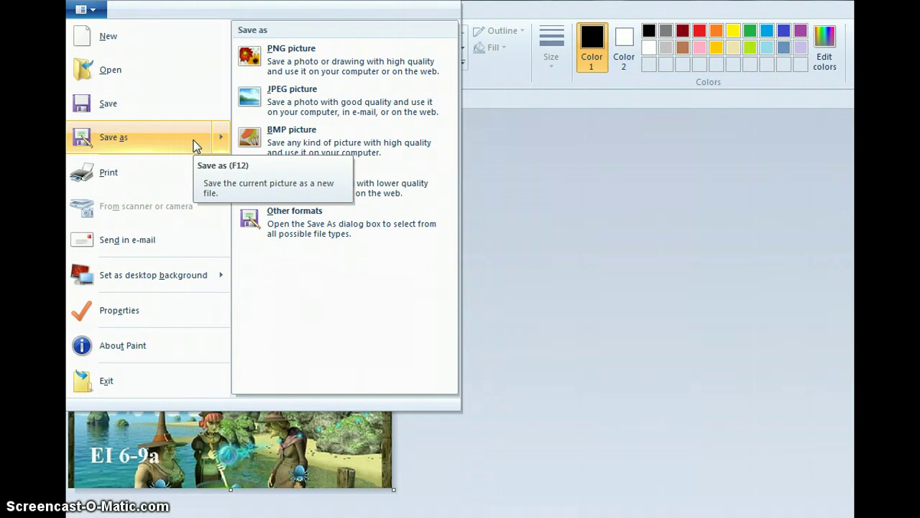
pyautogui.click(96, 15)
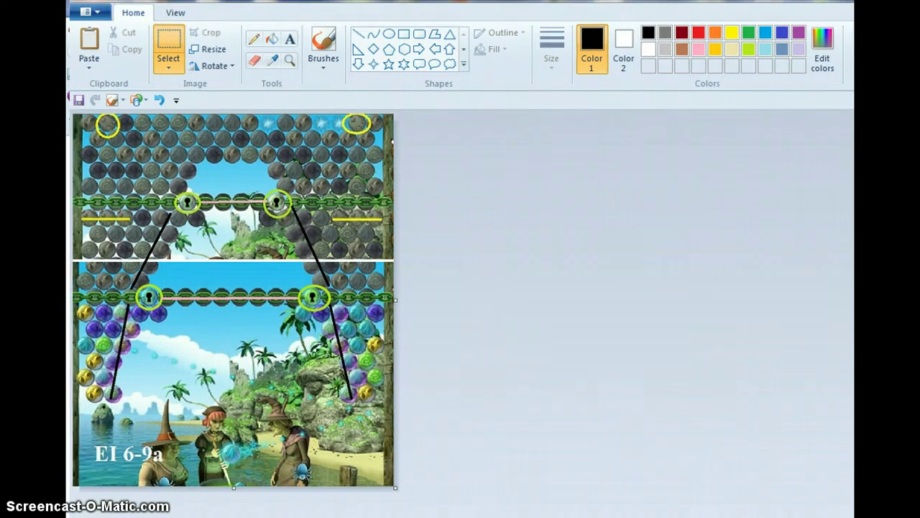
# Switch with Alt+Tab to the Firefox window showing the Bubble Witch Saga level.
pyautogui.hotkey('alt', 'Tab')
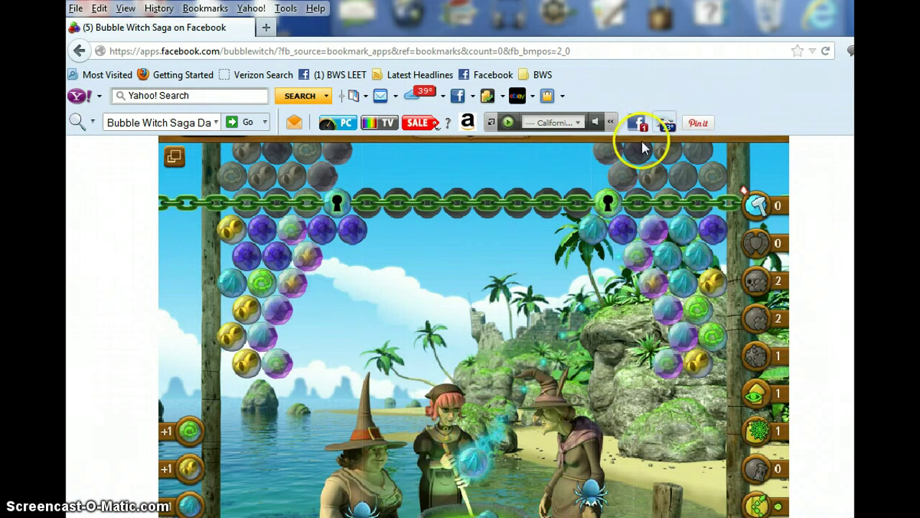